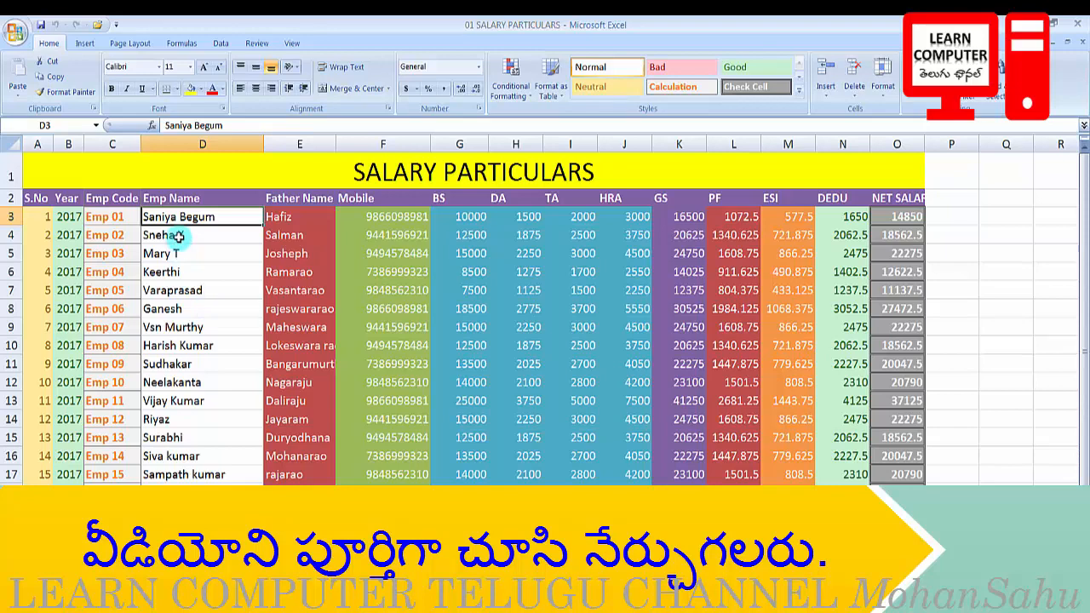
Review the employee names listed in the Emp Name column, D3 to D22.
left_click(205, 237)
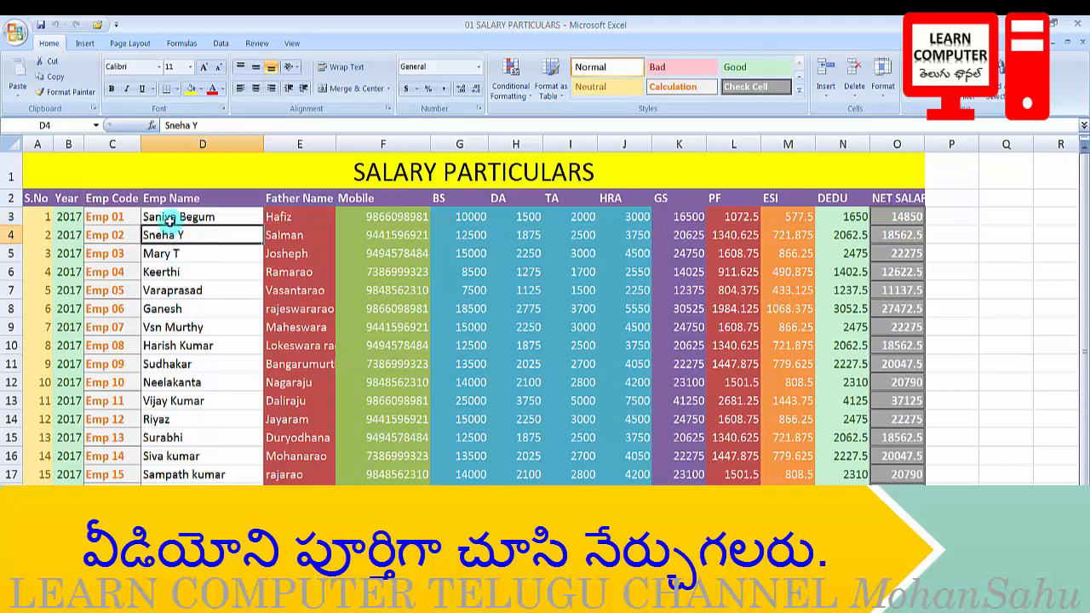
left_click_drag(171, 220, 170, 566)
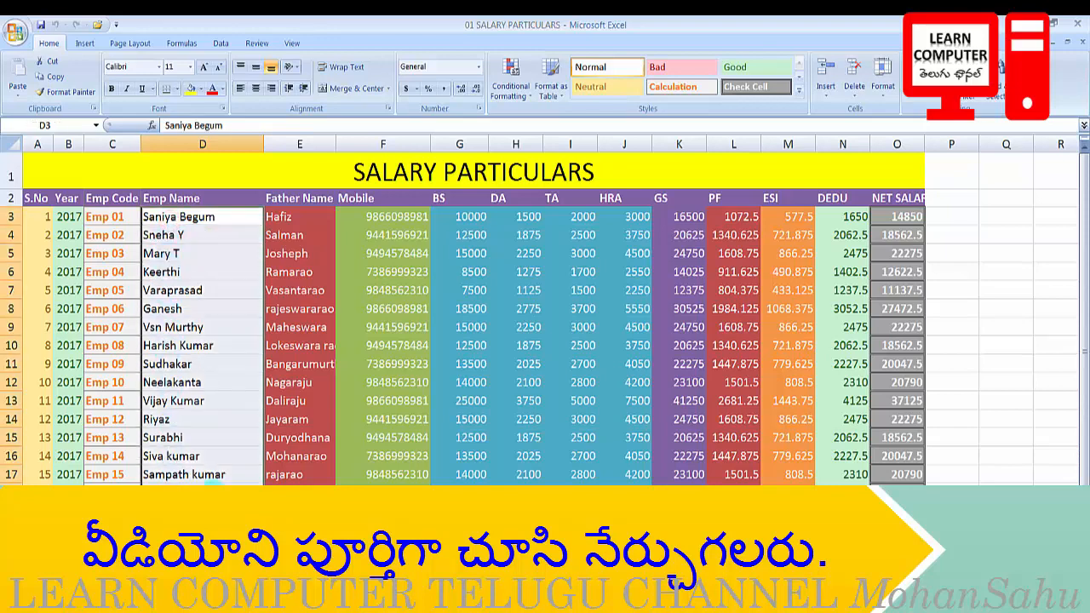
left_click(202, 285)
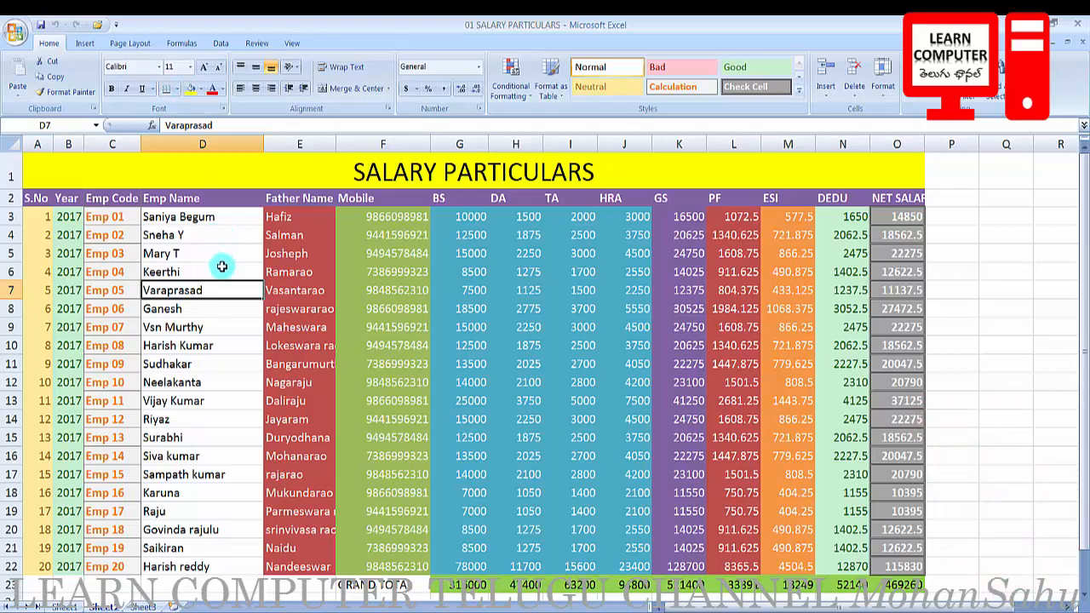
scroll(222, 266, "down", 1)
scroll(222, 267, "up", 1)
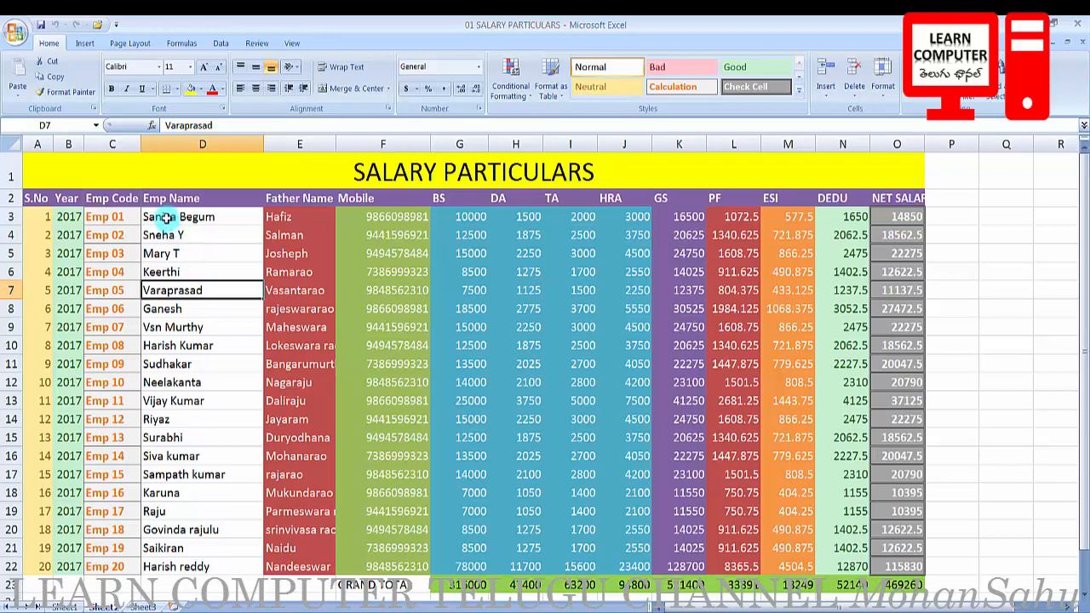
left_click_drag(167, 218, 170, 360)
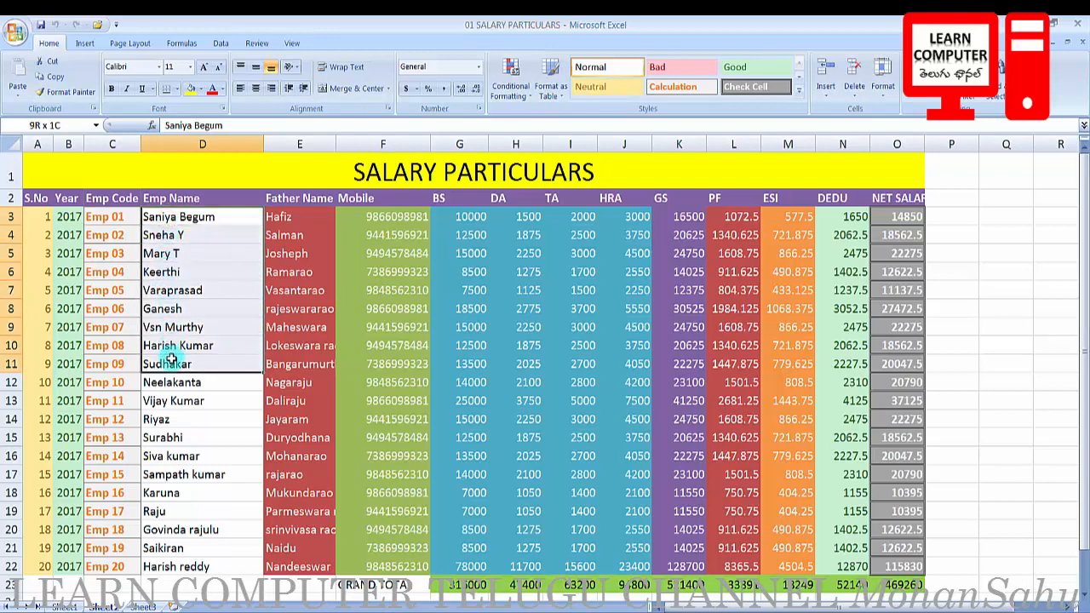
left_click(190, 272)
left_click_drag(170, 218, 185, 561)
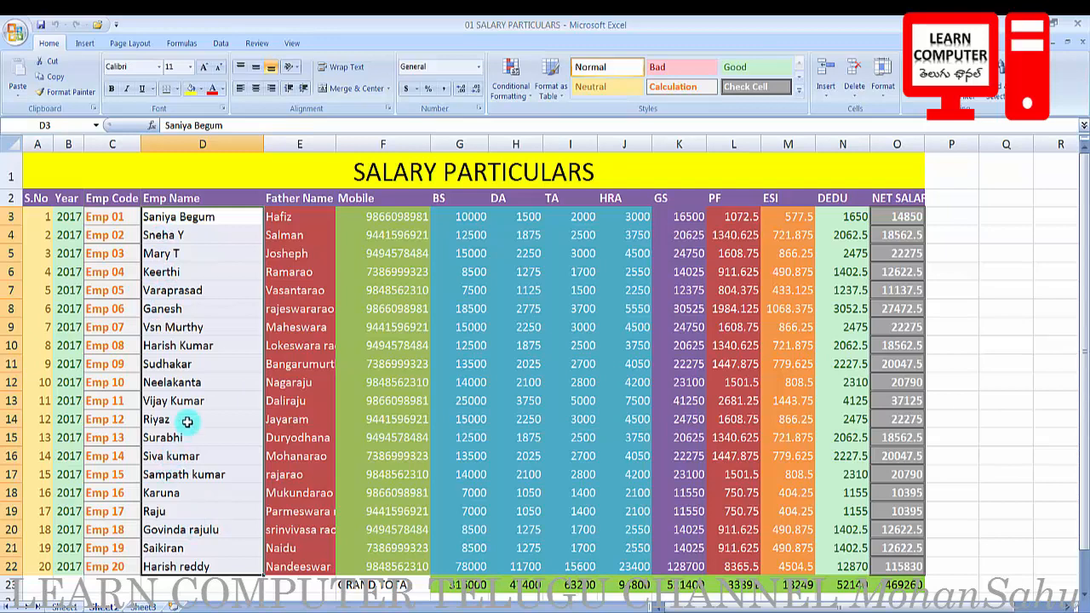
left_click(211, 324)
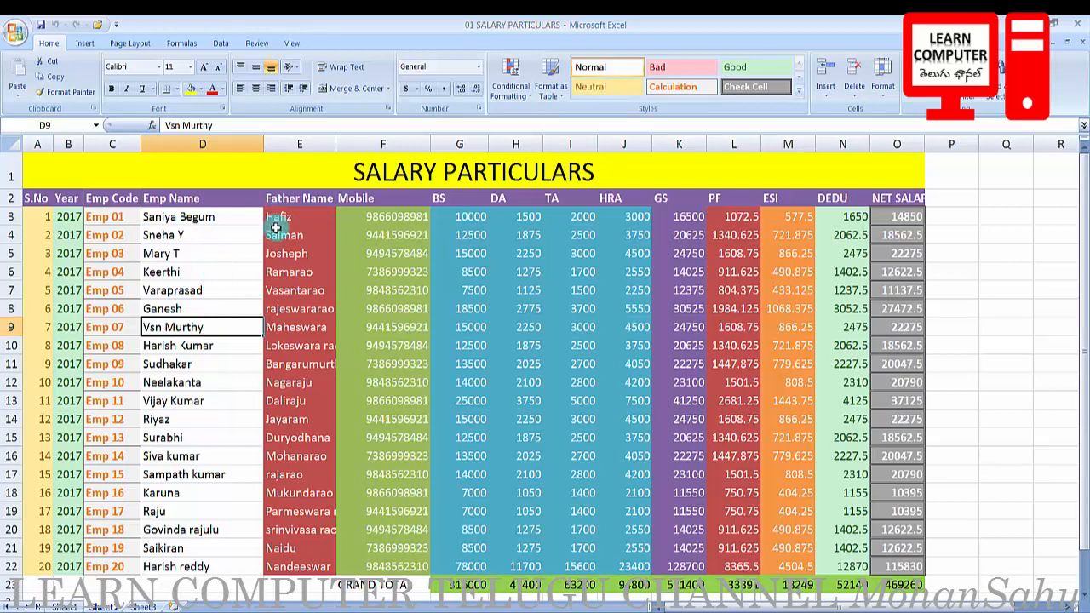
left_click_drag(166, 220, 179, 566)
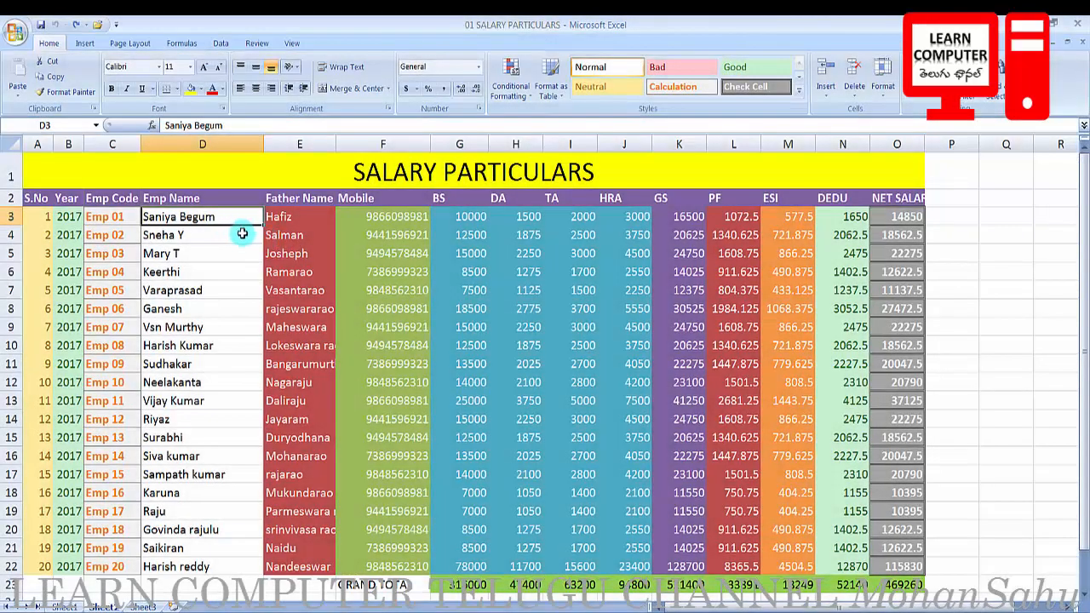
Insert a blank sheet column between the Emp Name and Father Name columns.
left_click(280, 218)
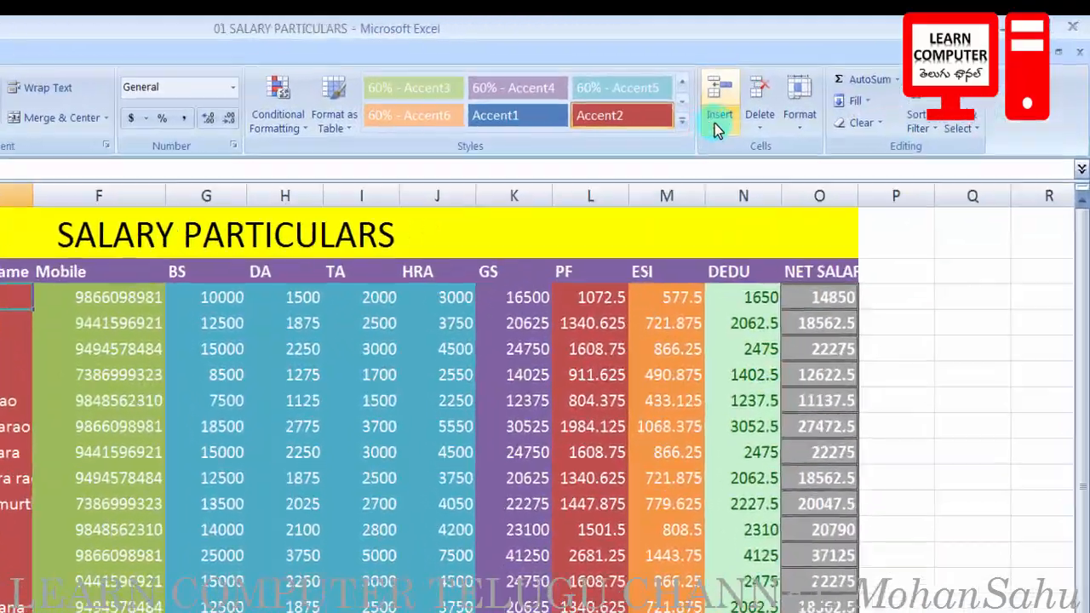
left_click(717, 128)
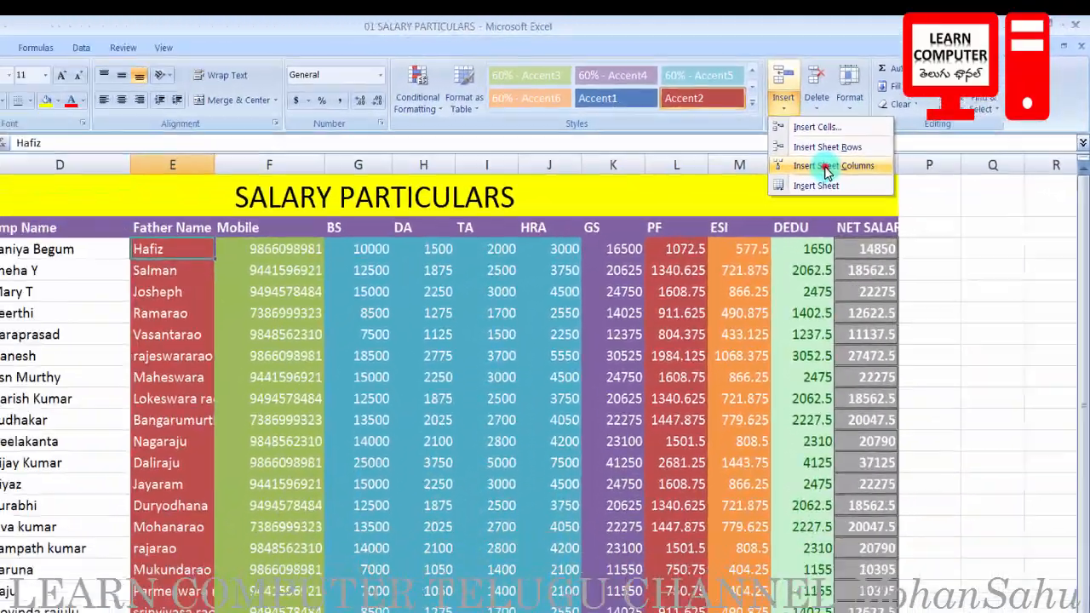
left_click(826, 167)
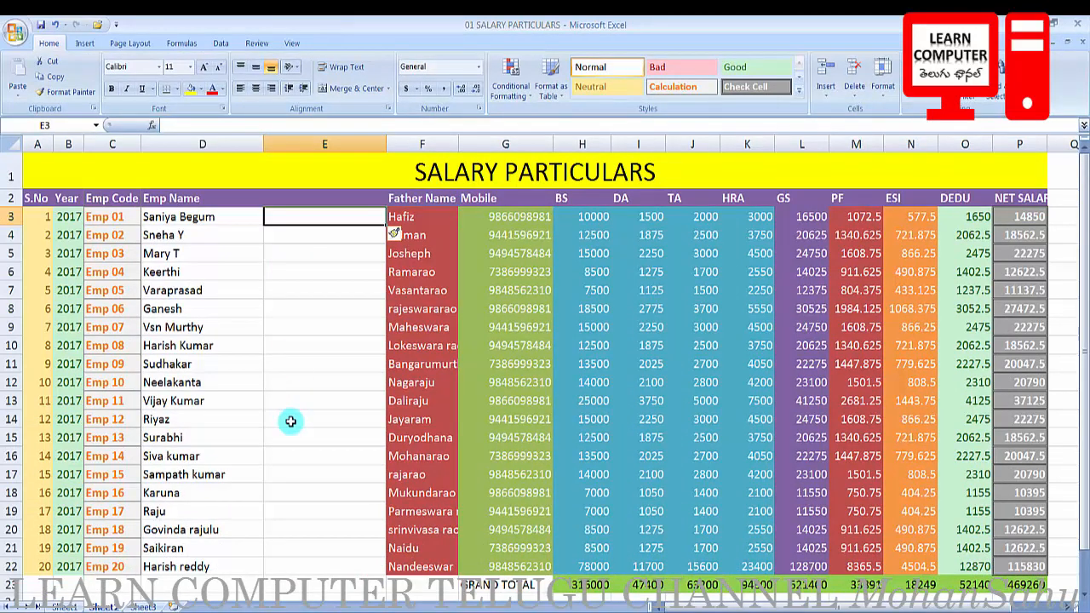
Enter the formula =UPPER(D3) in cell E3 to convert the first employee's name to uppercase.
left_click(213, 218)
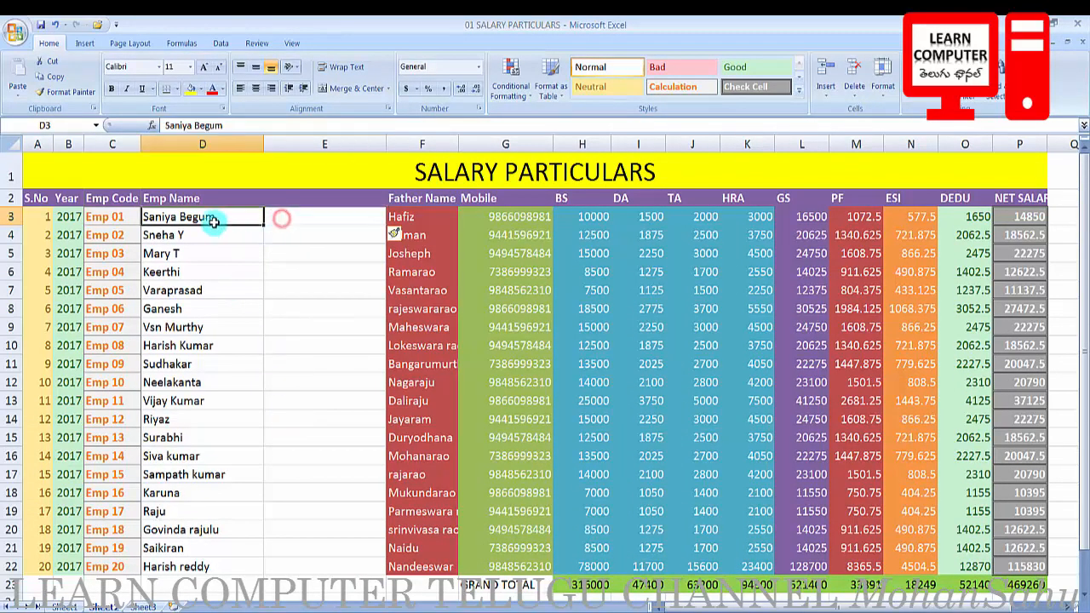
left_click(274, 222)
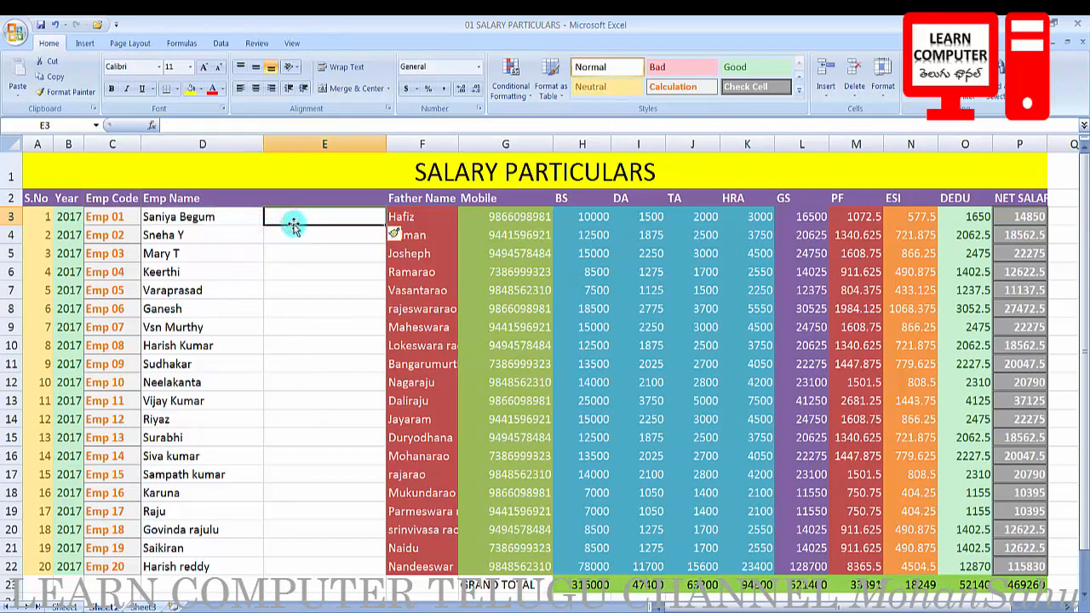
type("=UPPE")
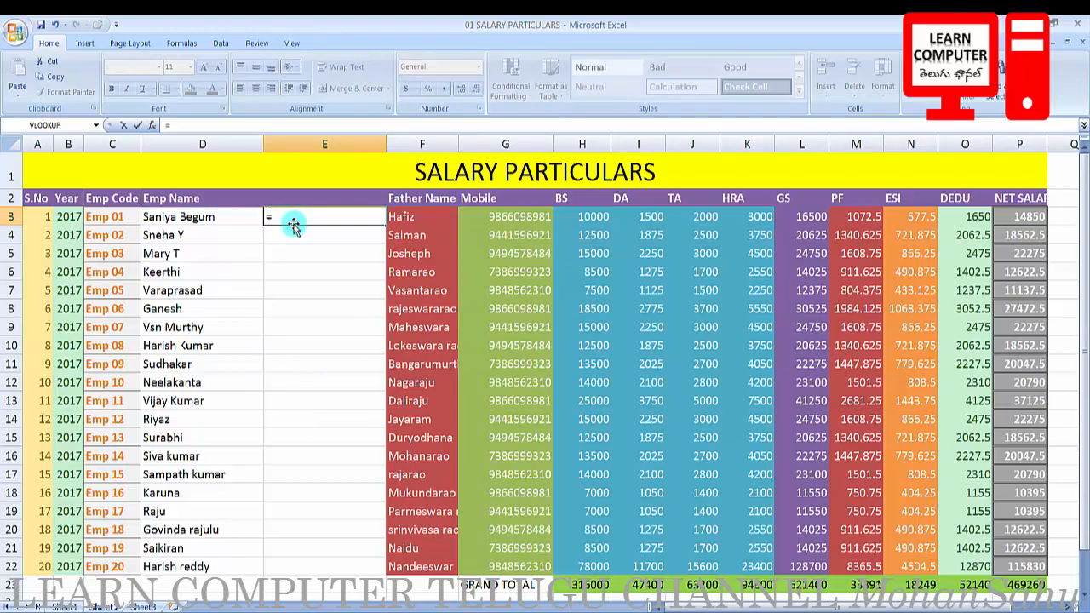
type("R(")
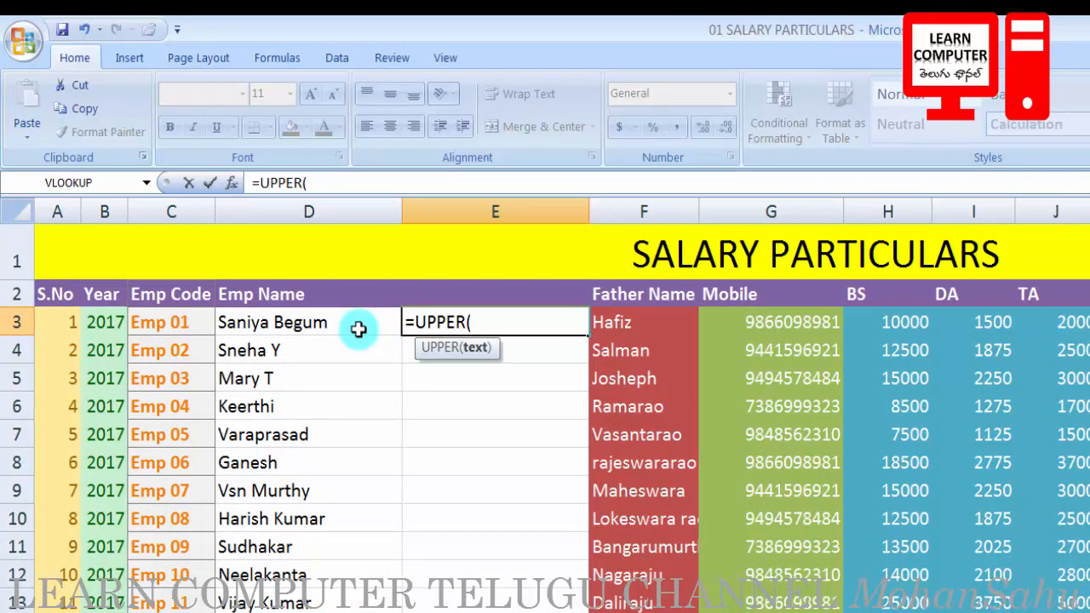
left_click(342, 324)
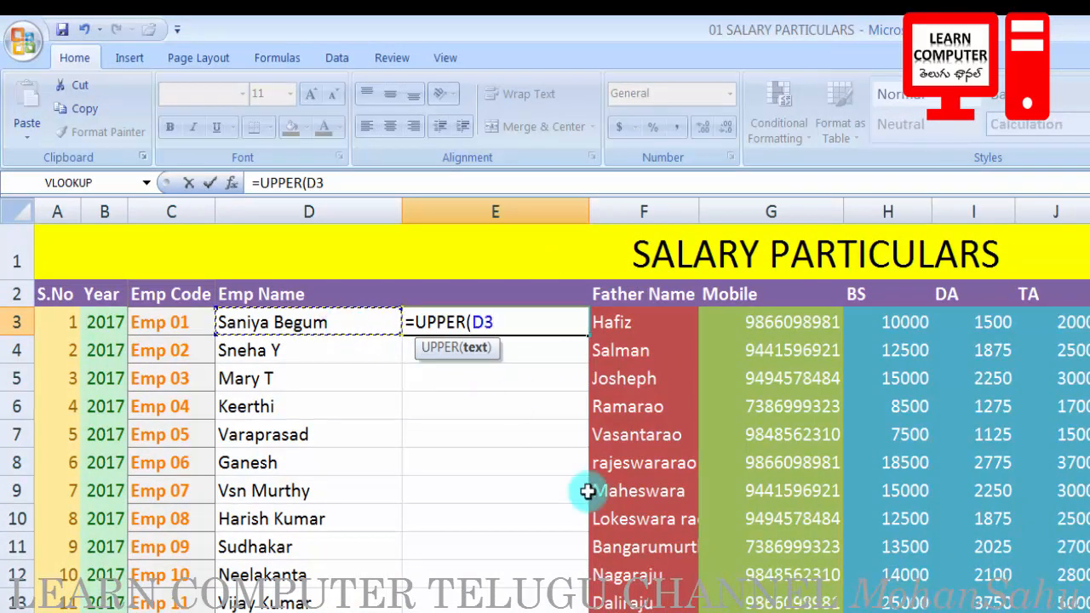
type(")")
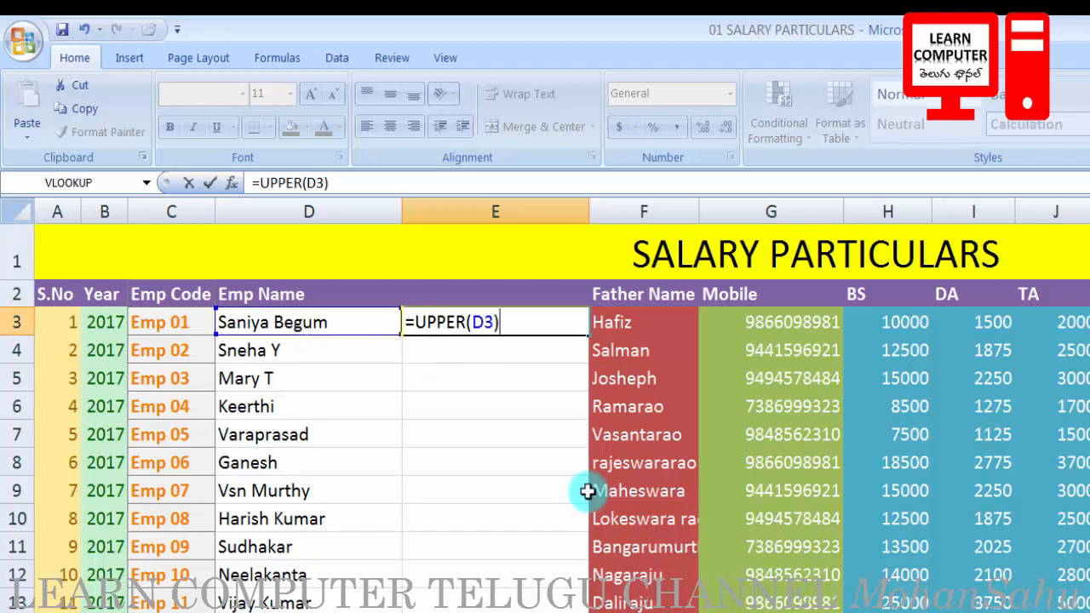
key("Return")
left_click(304, 323)
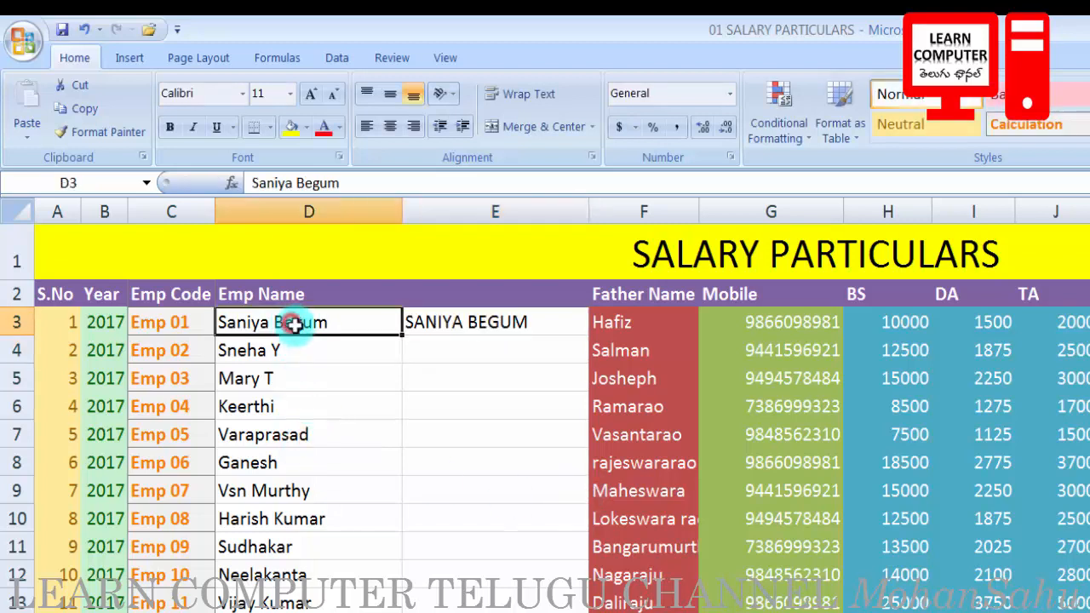
left_click(482, 330)
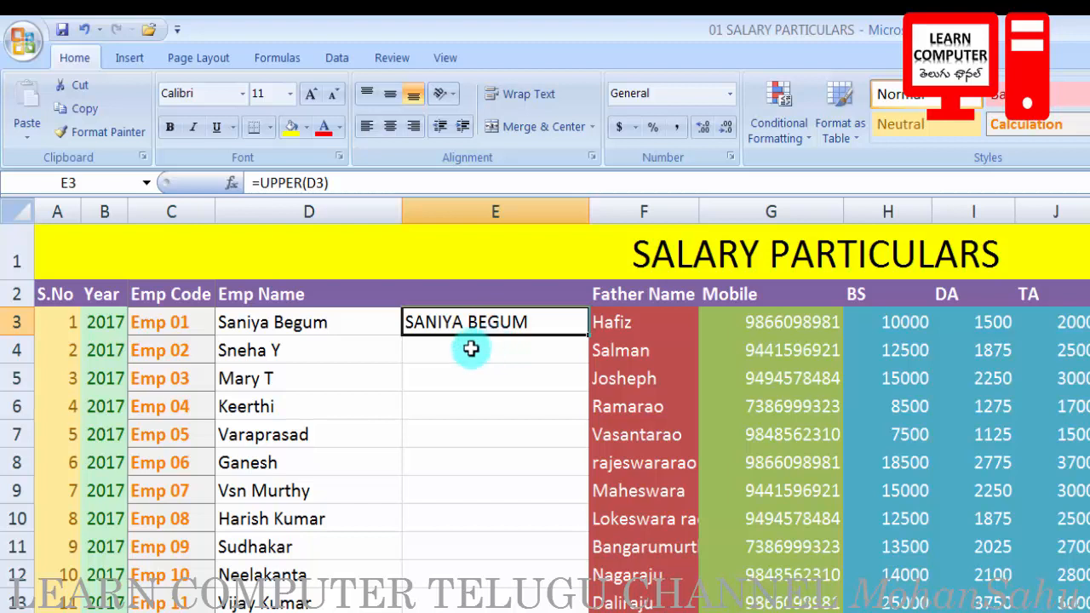
Enter the formula =UPPER(D4) in cell E4 for the second employee's name.
left_click(459, 352)
type("=")
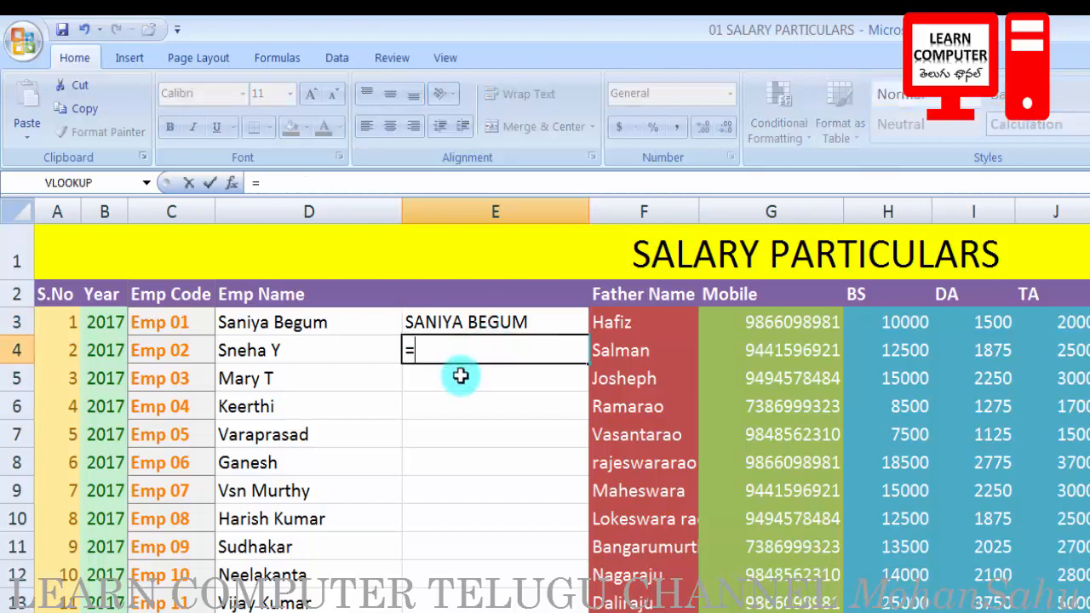
type("UPPER(")
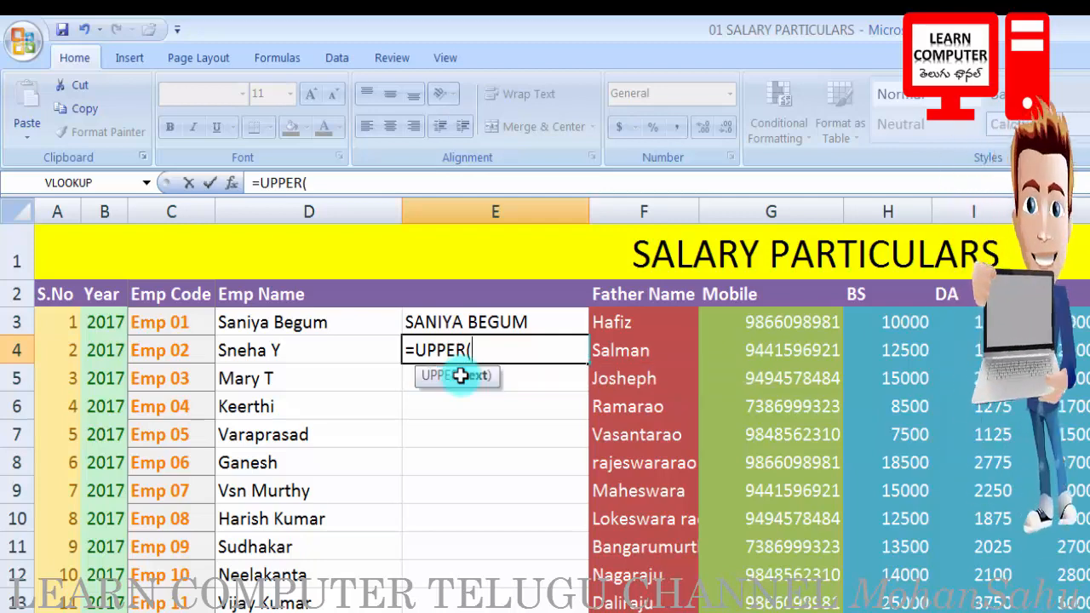
left_click(275, 353)
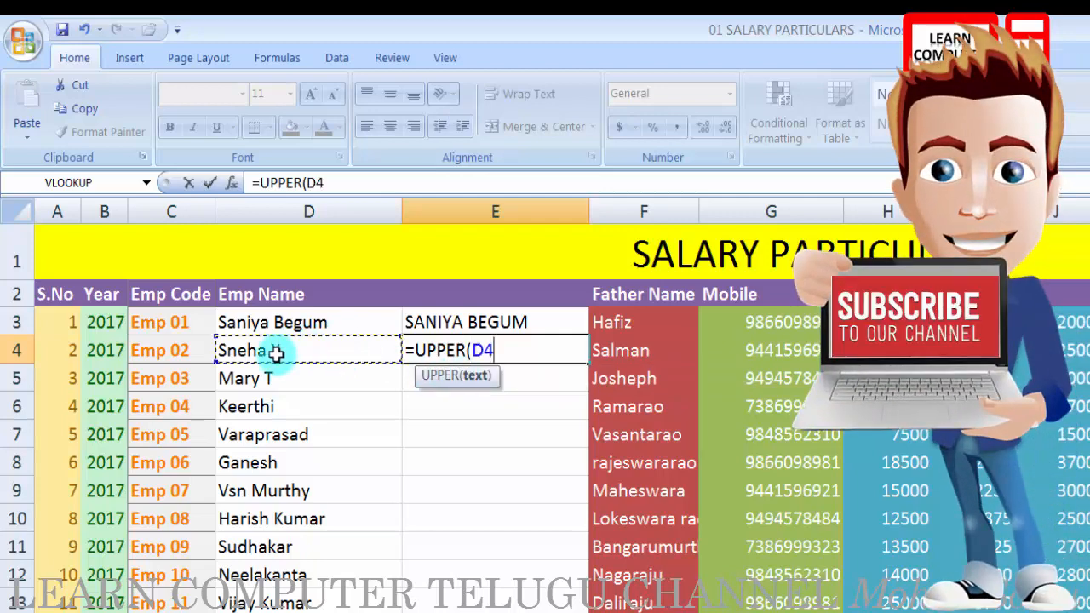
type(")")
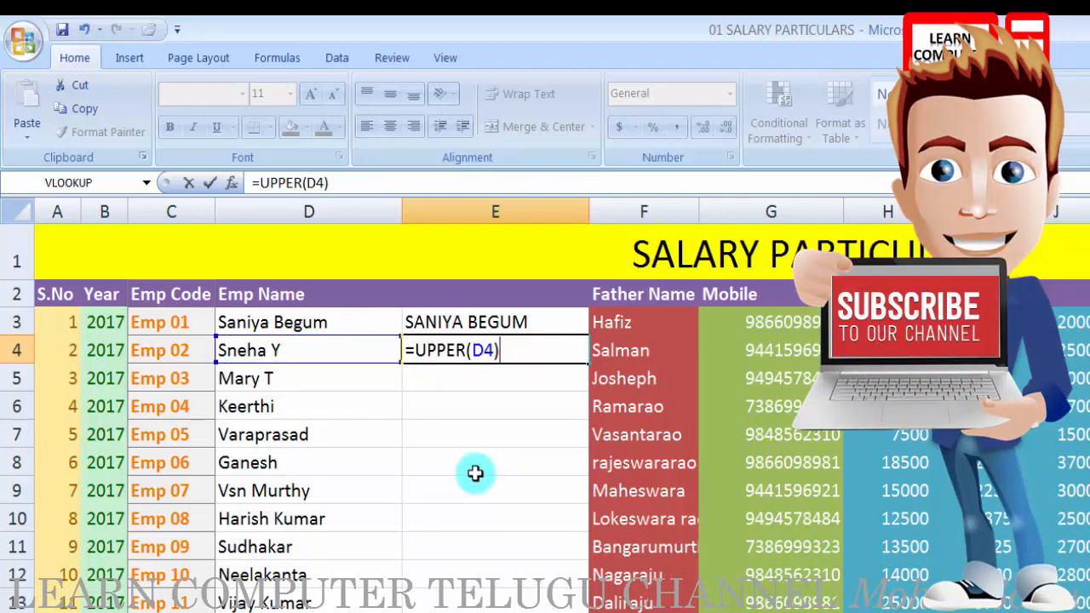
key("Return")
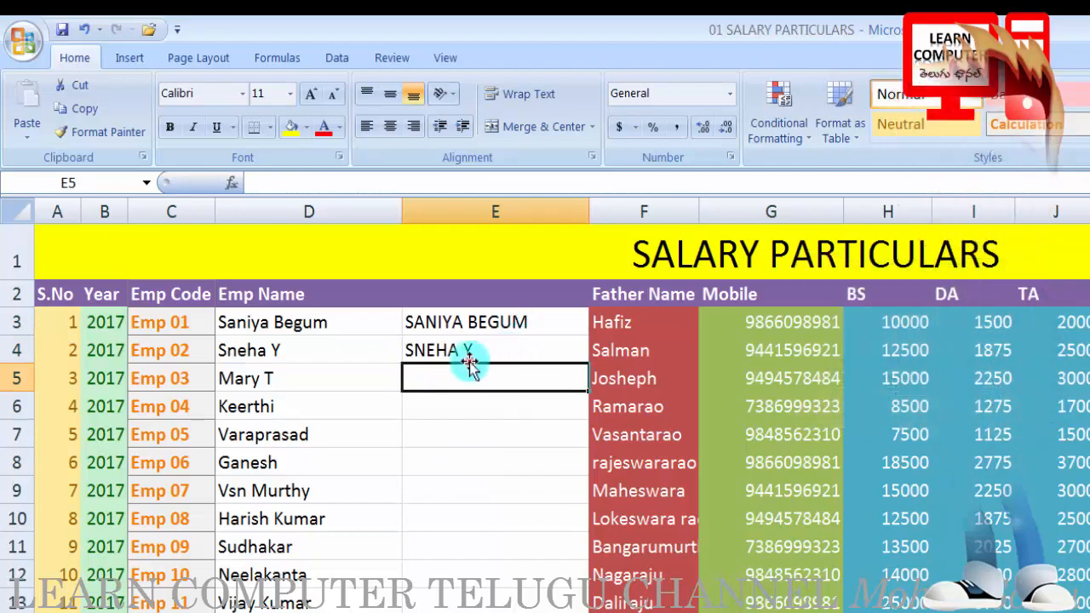
Fill the UPPER formula from E4 down to E22 and check the names in the new column.
left_click(469, 358)
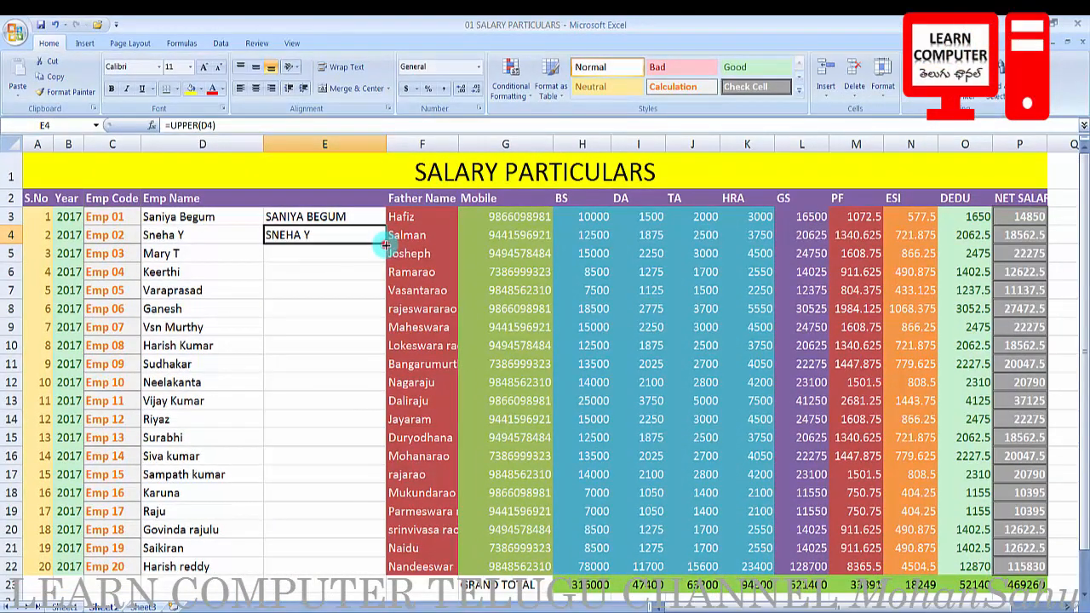
left_click_drag(385, 244, 349, 570)
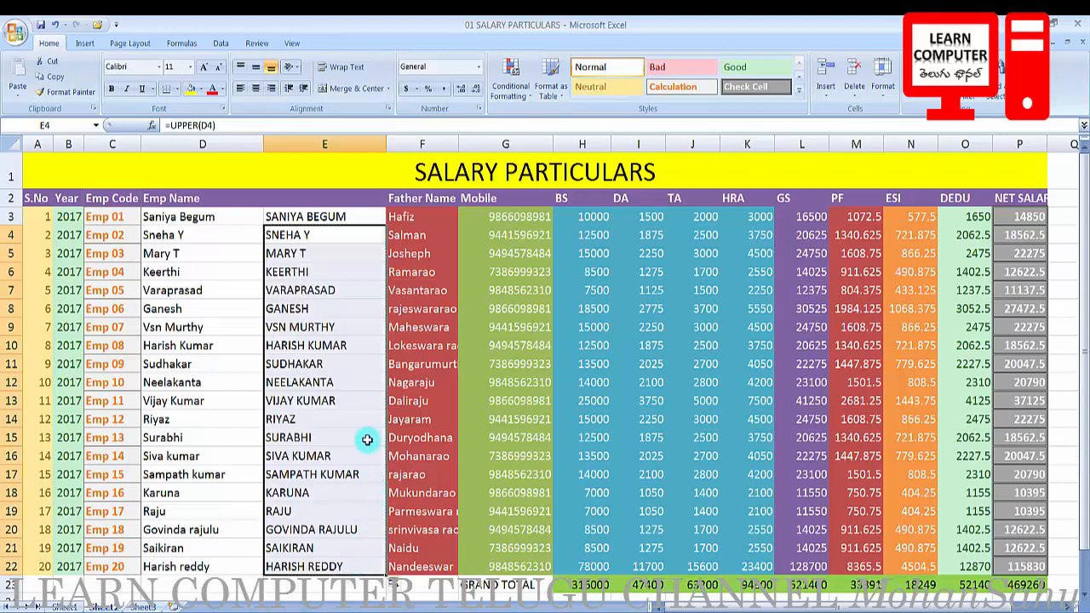
left_click(309, 252)
left_click_drag(290, 218, 278, 570)
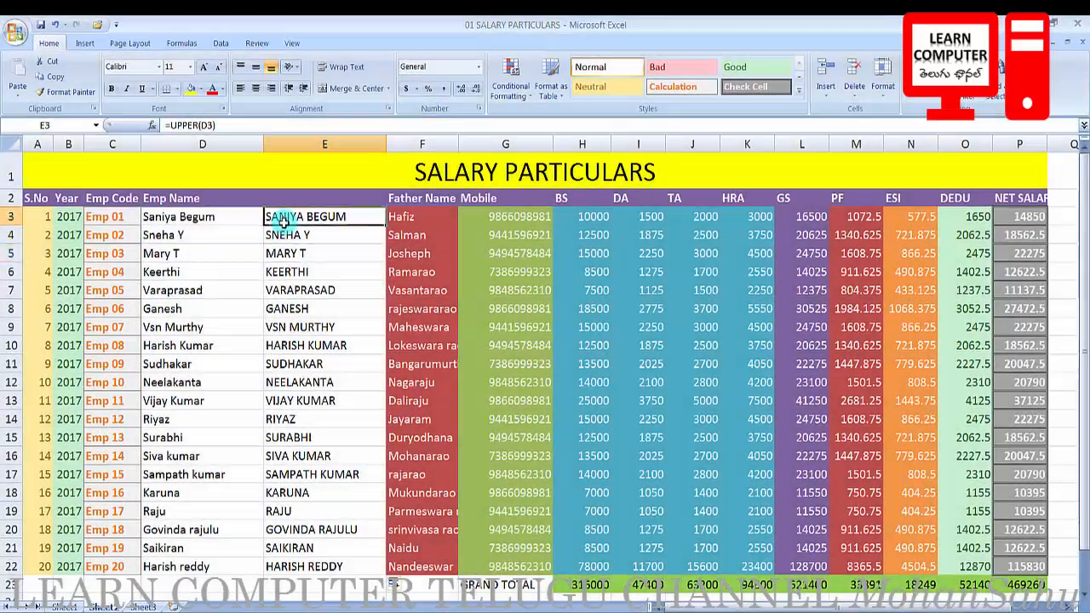
left_click_drag(289, 218, 290, 567)
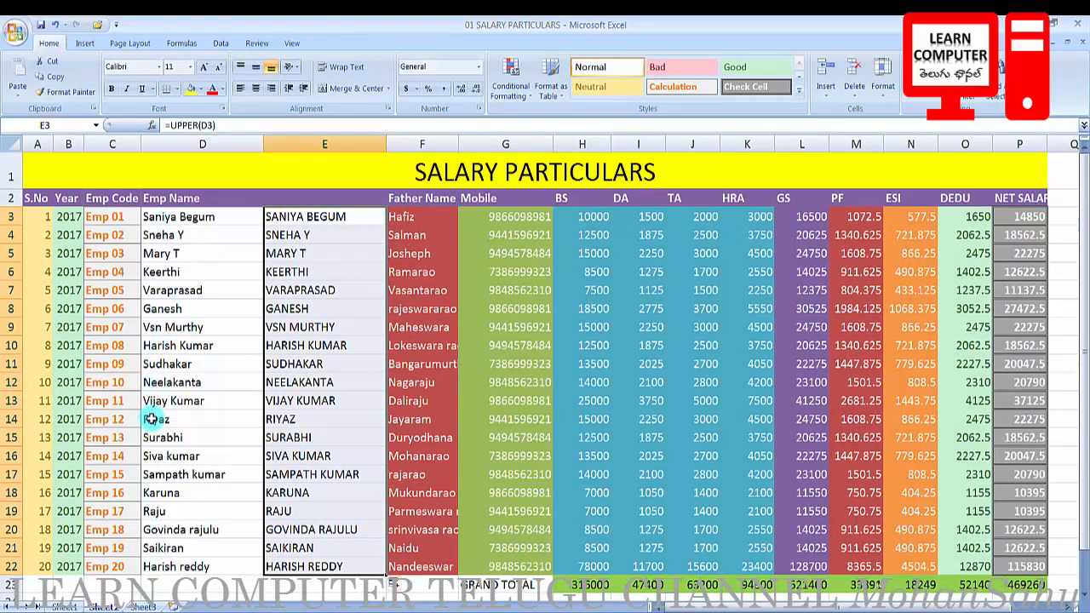
Copy the uppercase names in E3:E22.
left_click(283, 217)
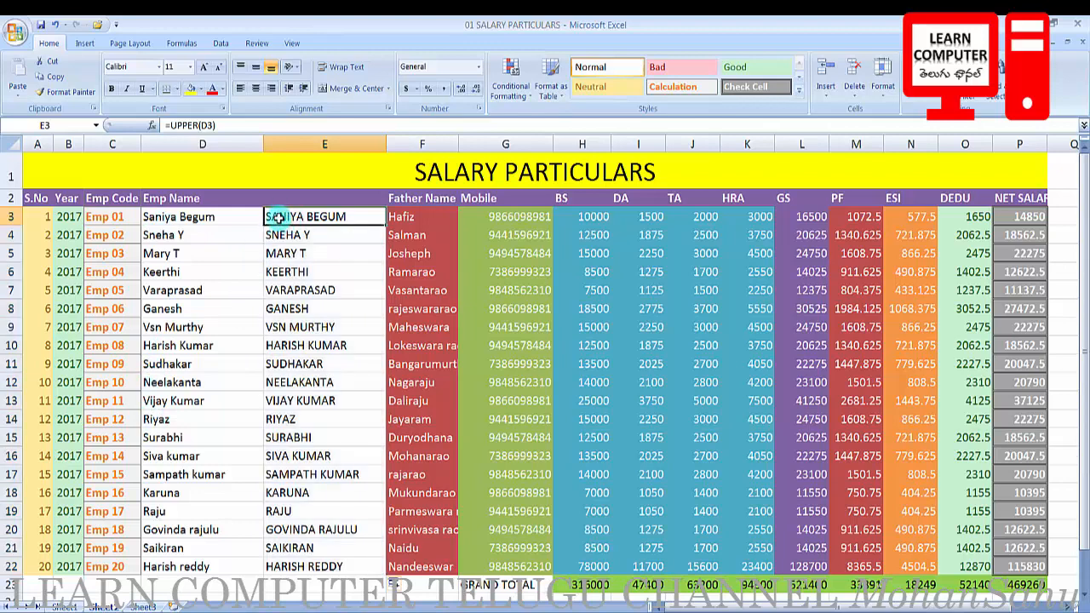
left_click_drag(279, 217, 290, 568)
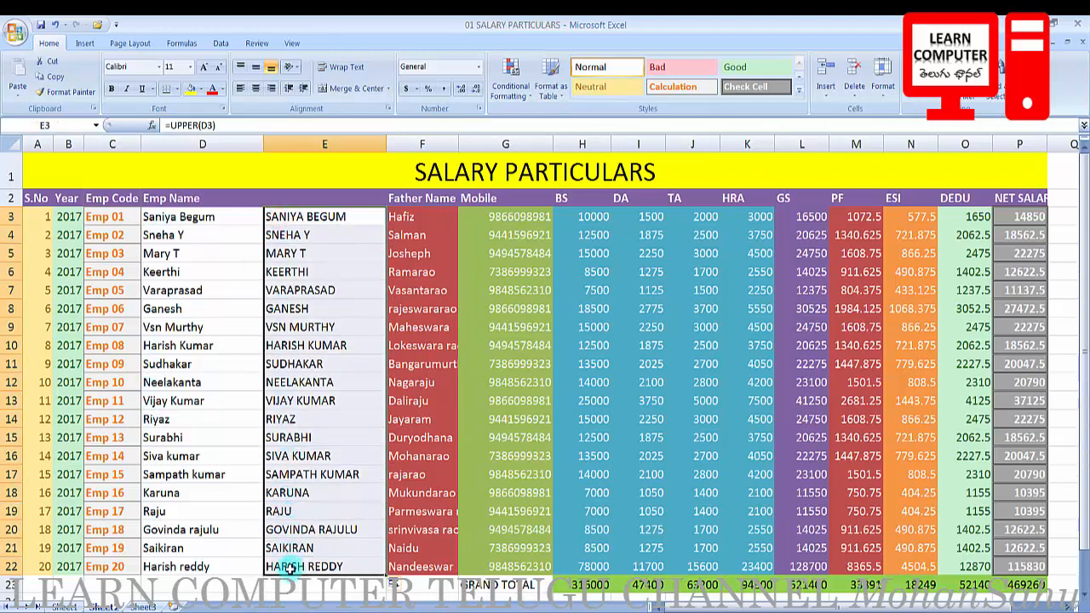
key("ctrl+c")
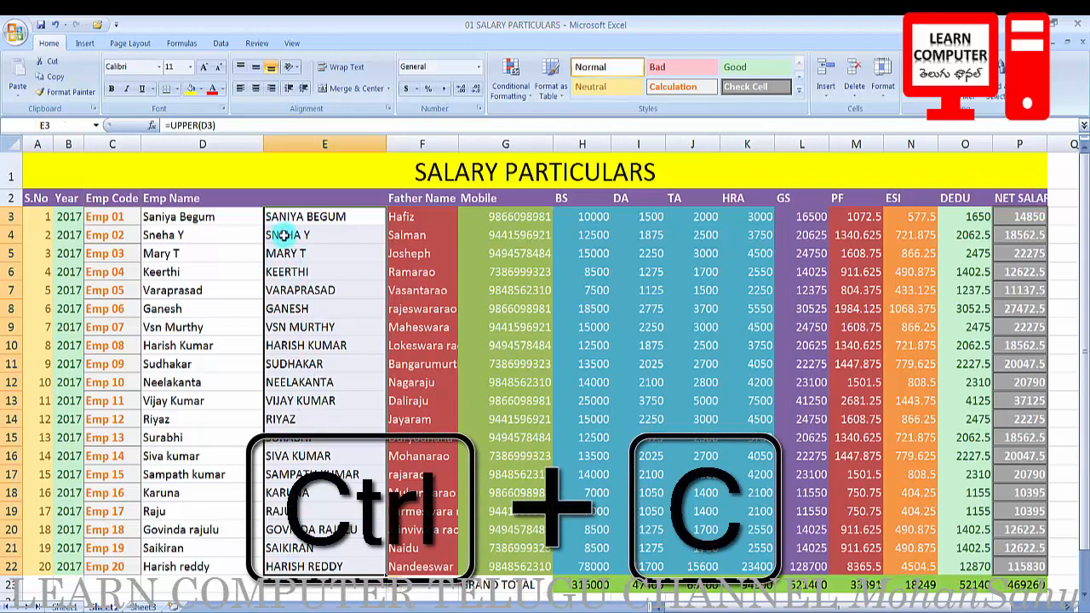
Paste the copied uppercase names as values only over the Emp Name column, starting at cell D3.
left_click(164, 217)
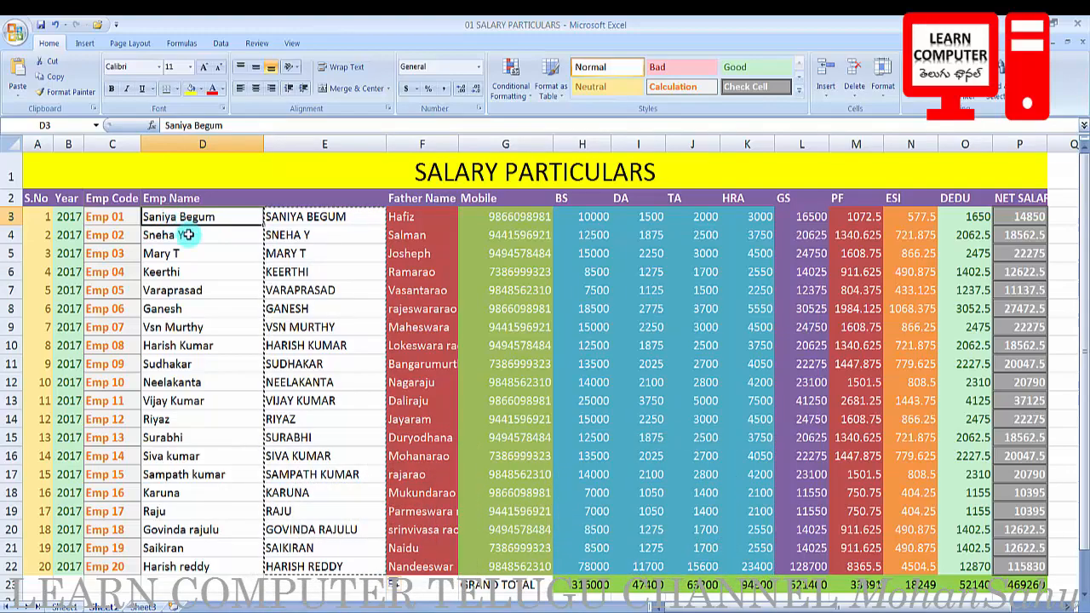
left_click(187, 236)
left_click(170, 220)
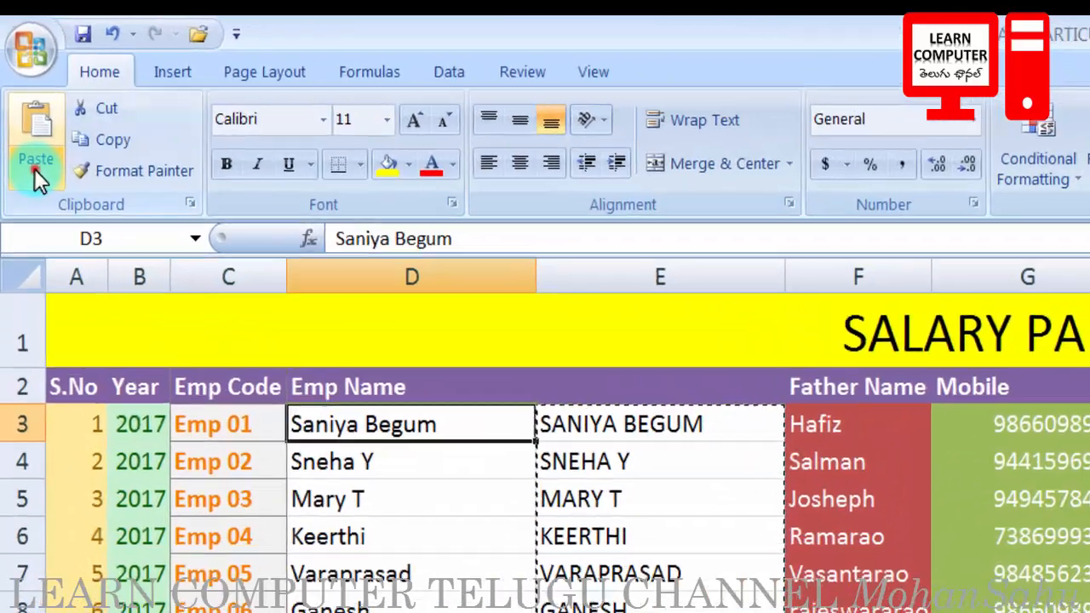
left_click(17, 95)
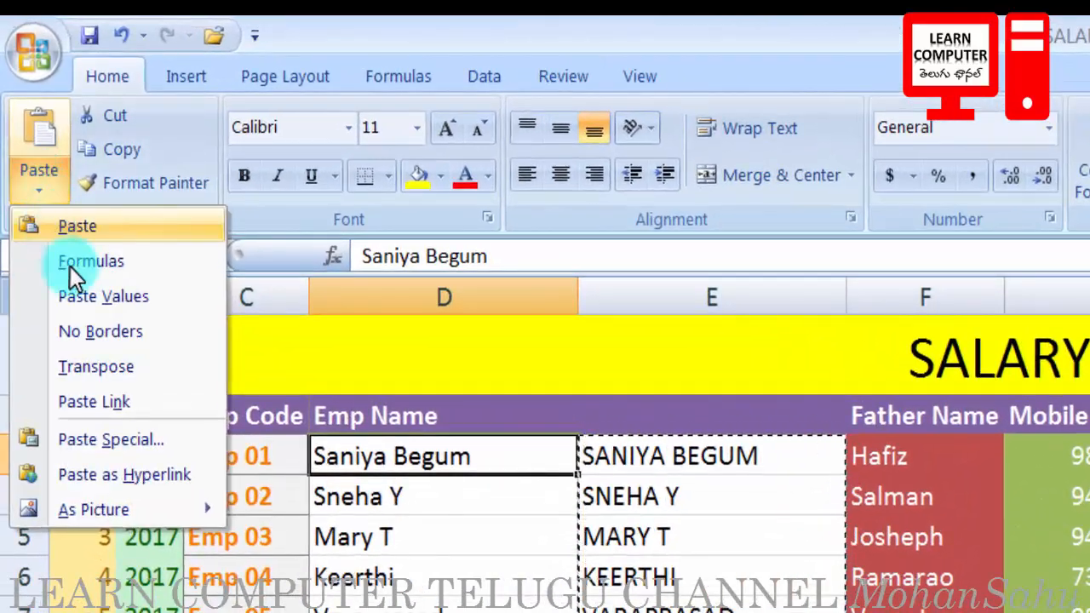
left_click(100, 441)
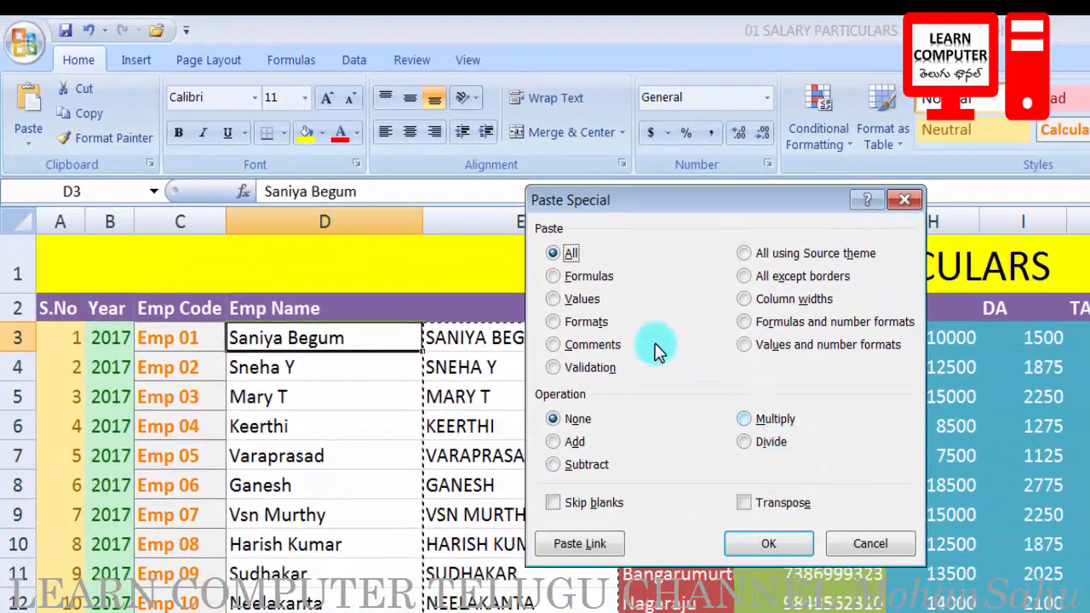
left_click(674, 362)
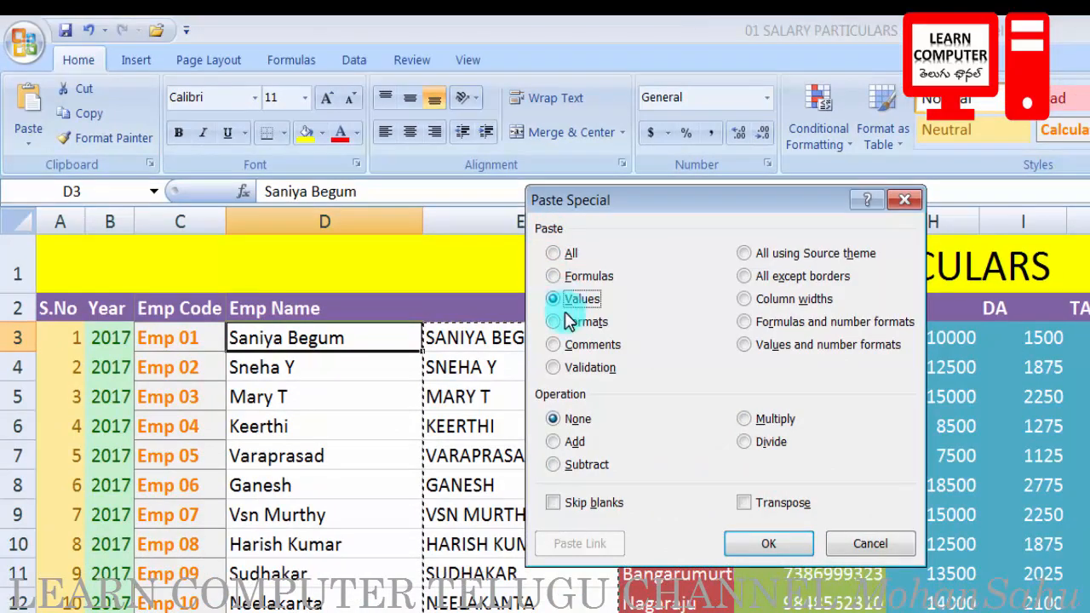
left_click(782, 545)
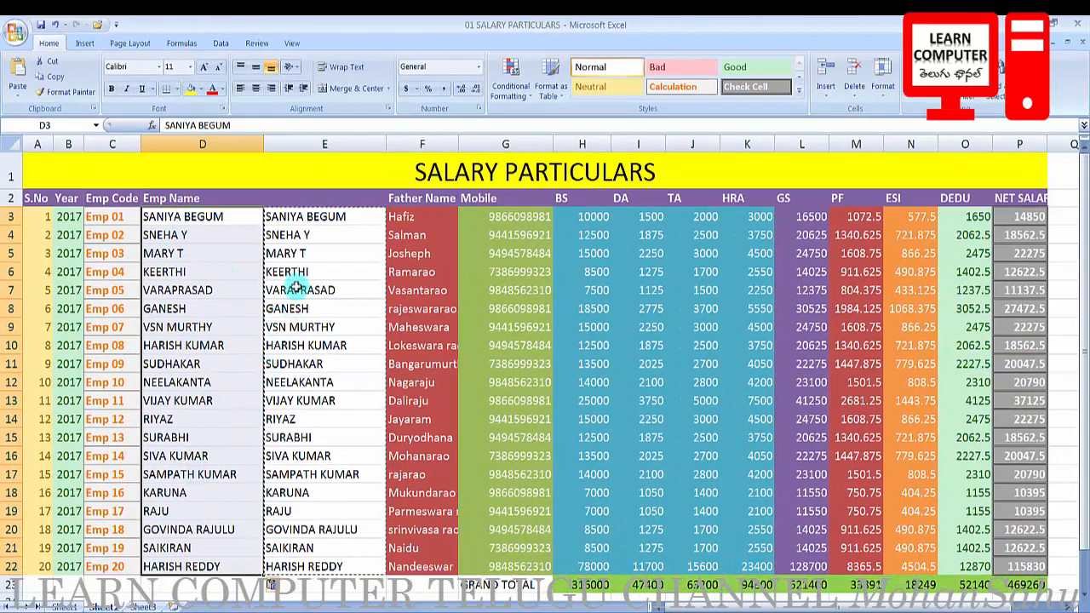
Cancel the copy selection and delete helper column E holding the UPPER formulas.
left_click(303, 219)
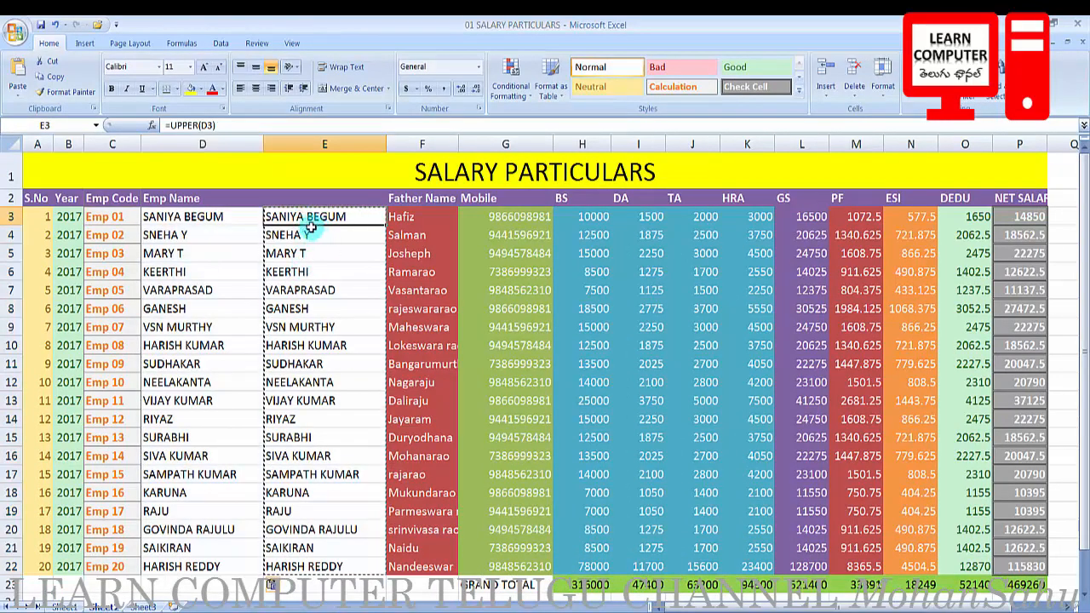
key("Escape")
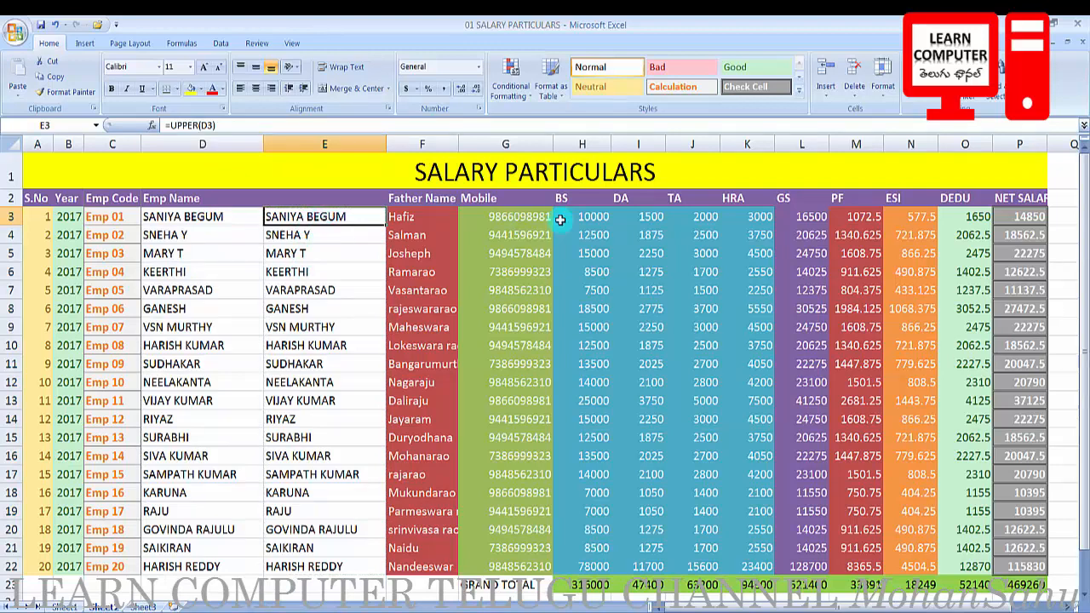
left_click(854, 90)
left_click(908, 150)
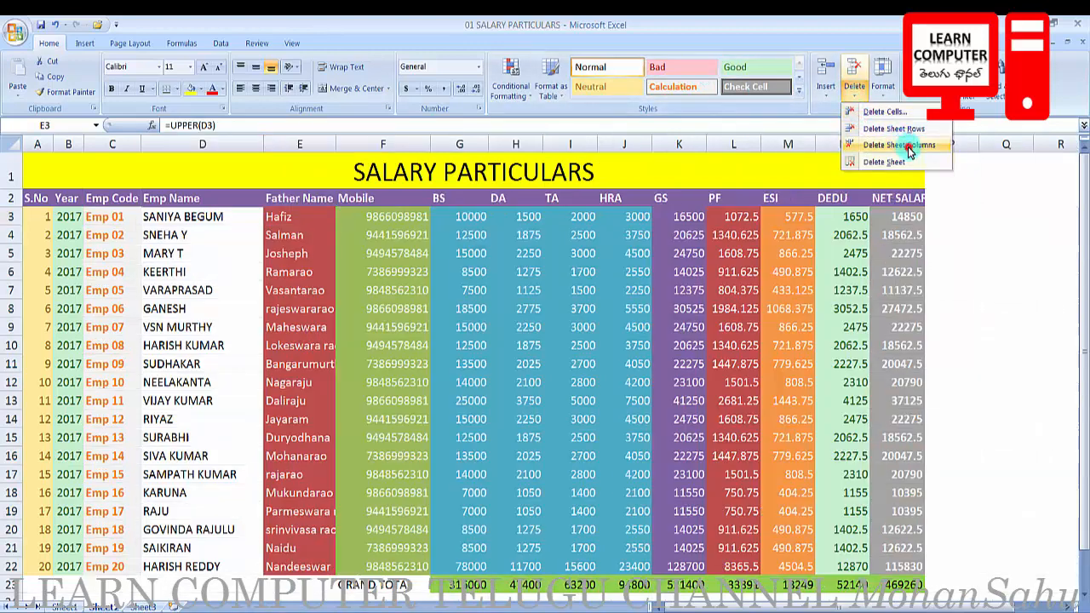
Review the employee names in D3:D22 of the salary sheet.
left_click(199, 434)
scroll(199, 434, "down", 3)
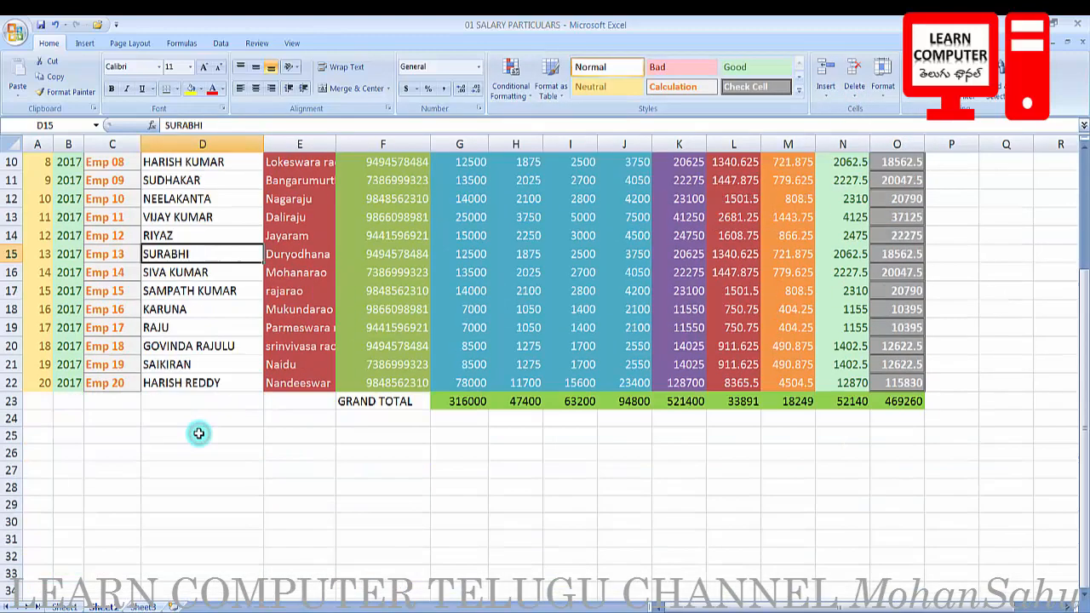
scroll(208, 357, "up", 4)
left_click_drag(172, 216, 185, 562)
scroll(227, 475, "down", 1)
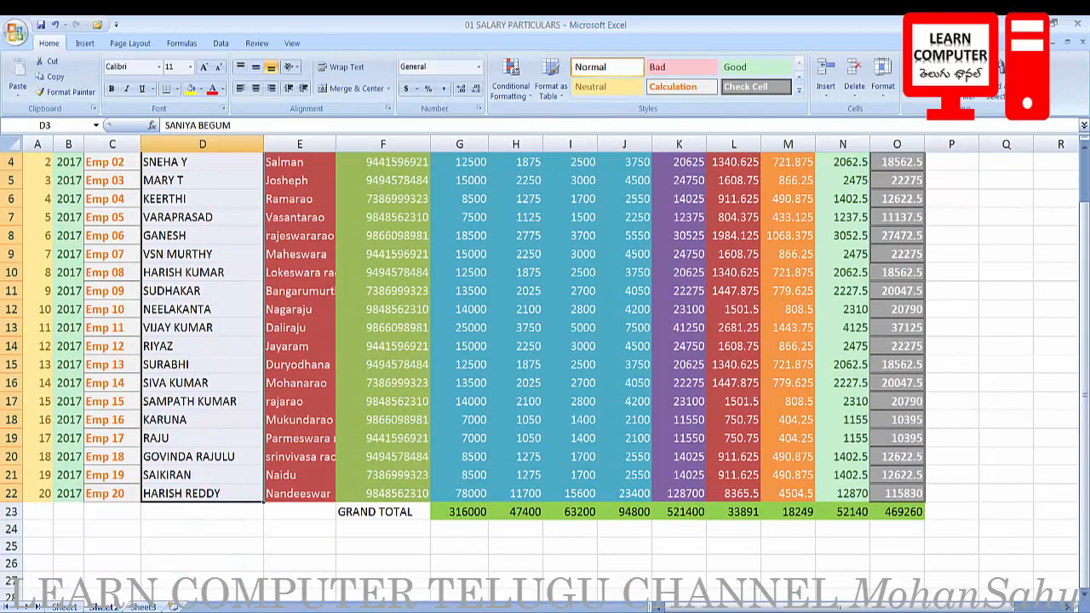
Switch to the 17 MAKE PRODUCT COSTING REPORT workbook and select the particulars in E3:E15.
left_click(292, 587)
left_click(260, 476)
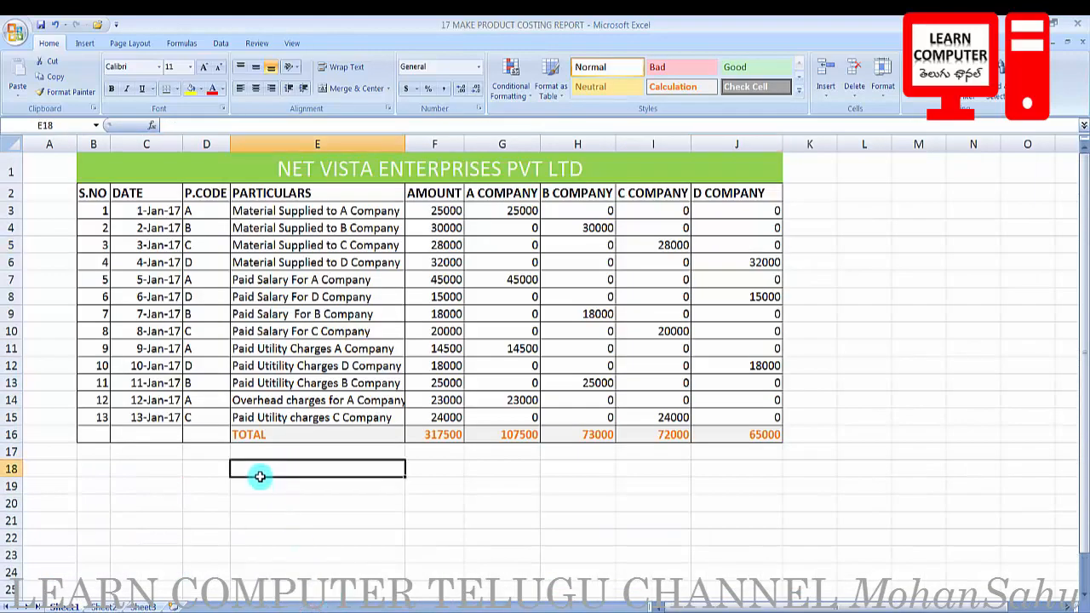
left_click_drag(255, 213, 253, 418)
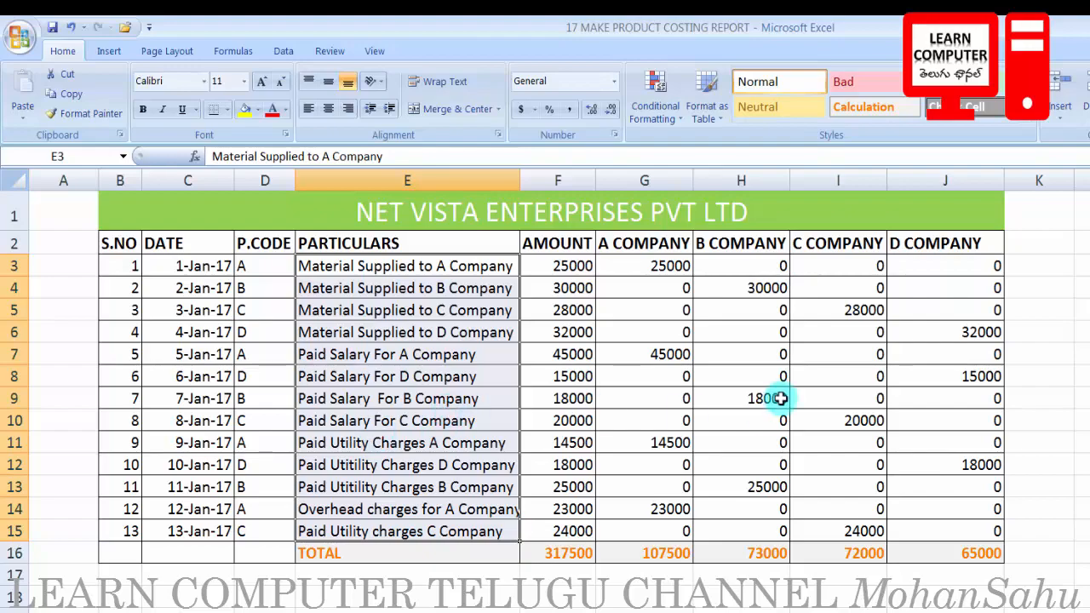
Enter the formula =UPPER(E3) in cell E18 to convert the first particulars entry to uppercase.
left_click(353, 596)
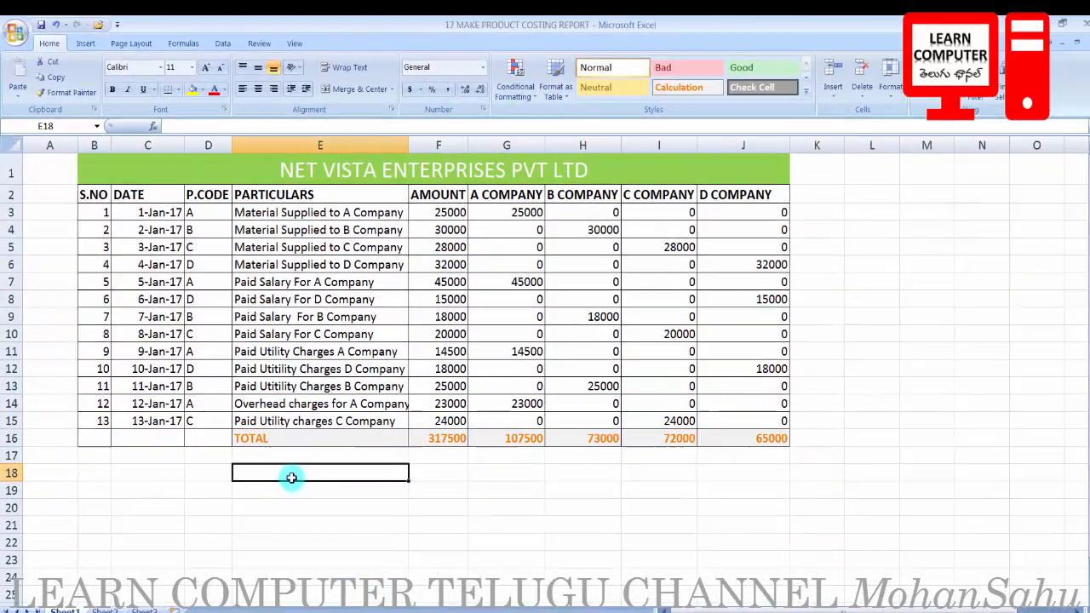
type("=")
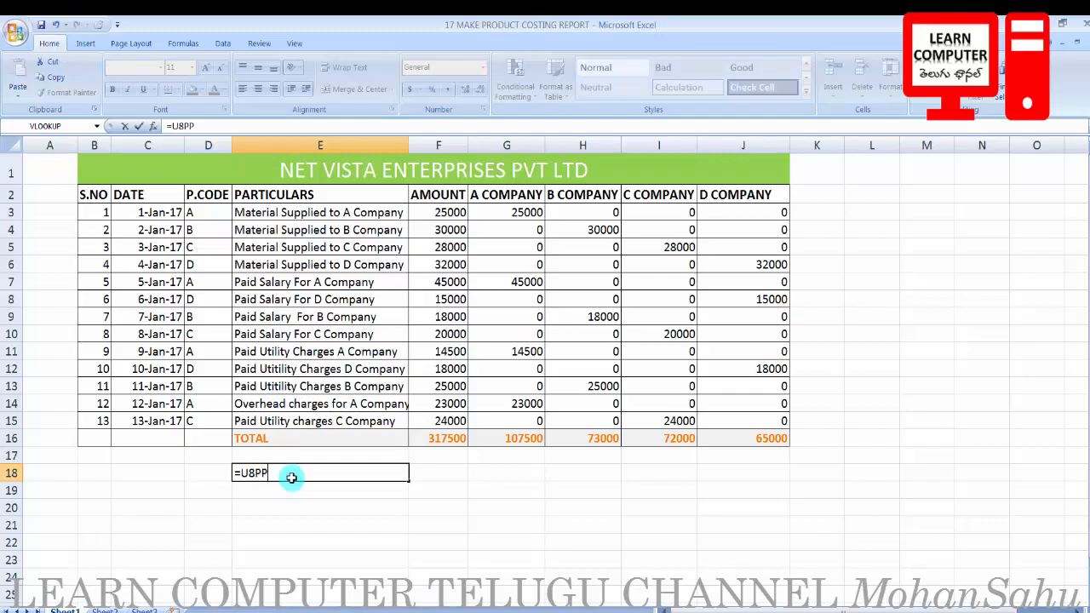
type("U8PP")
key("BackSpace")
key("BackSpace")
key("BackSpace")
type("PPER")
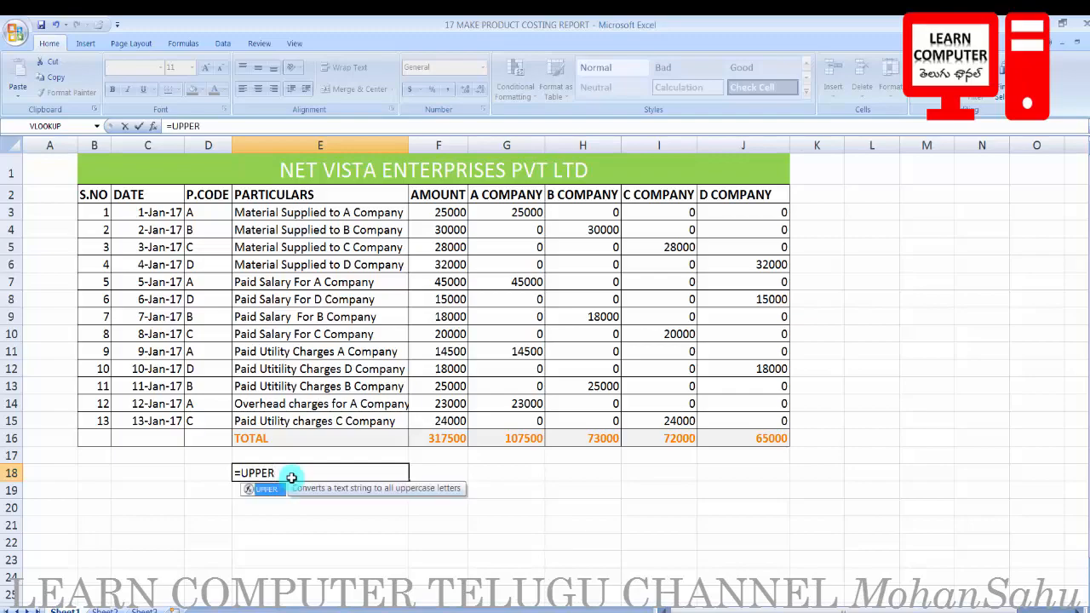
type("(")
left_click(273, 214)
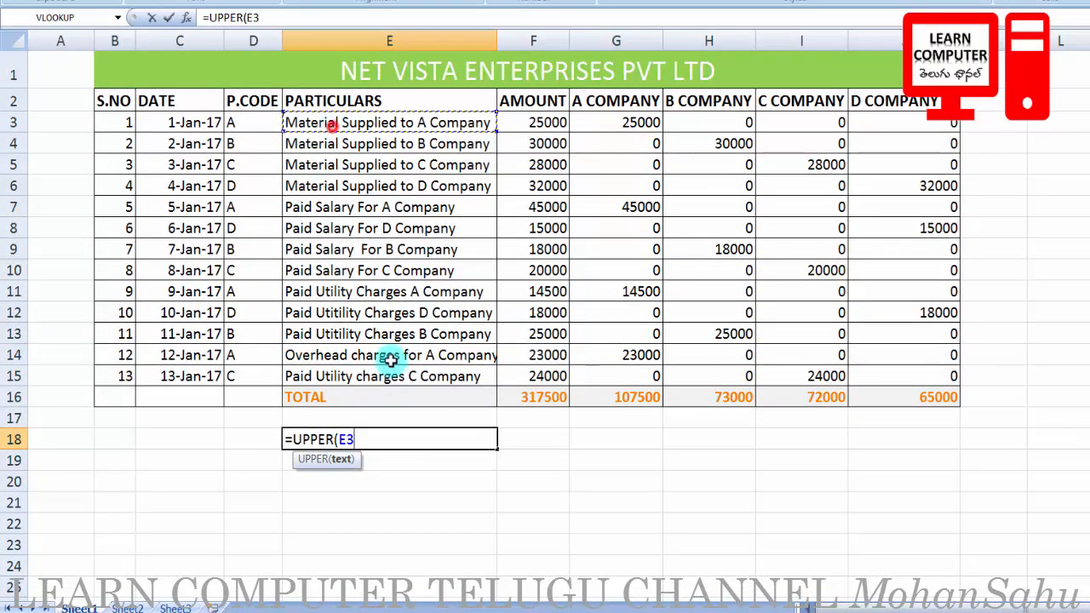
type(")")
key("Return")
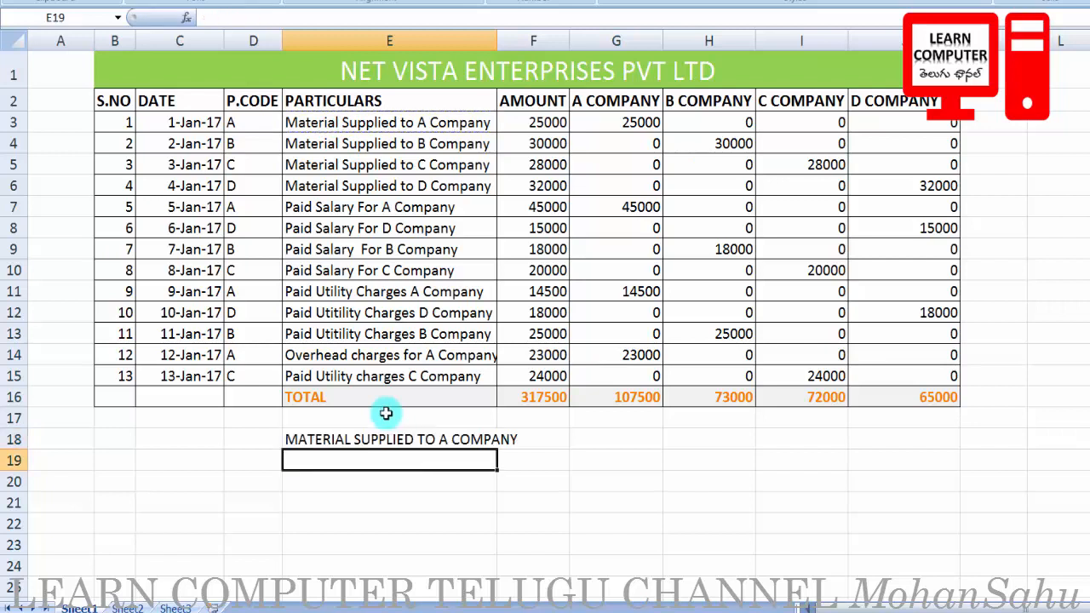
Compare E3 with the uppercase text in E18, and fill the UPPER formula down to E36.
left_click(368, 125)
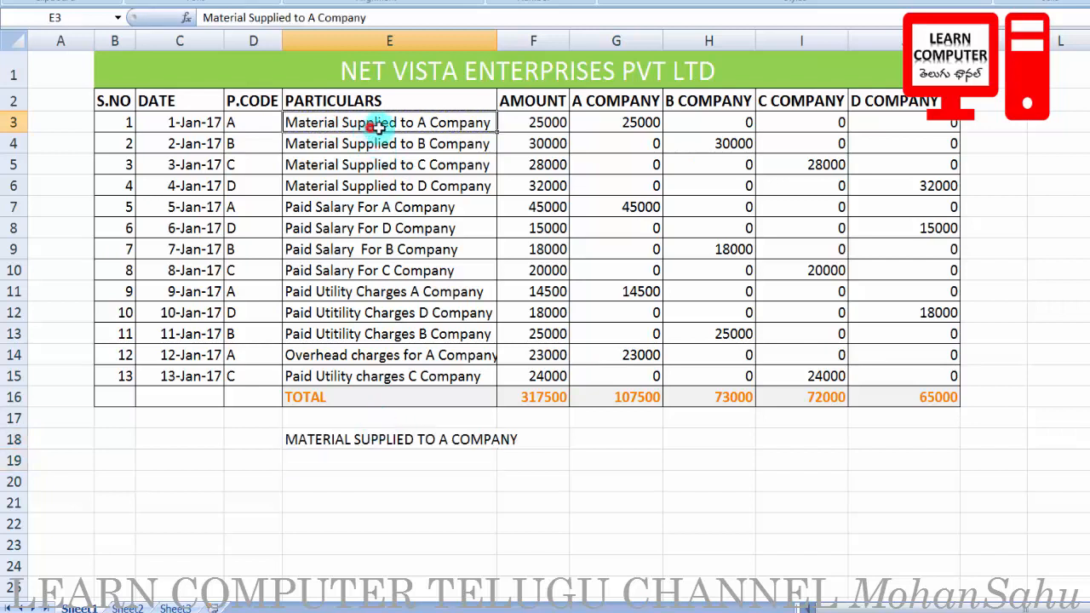
left_click(436, 441)
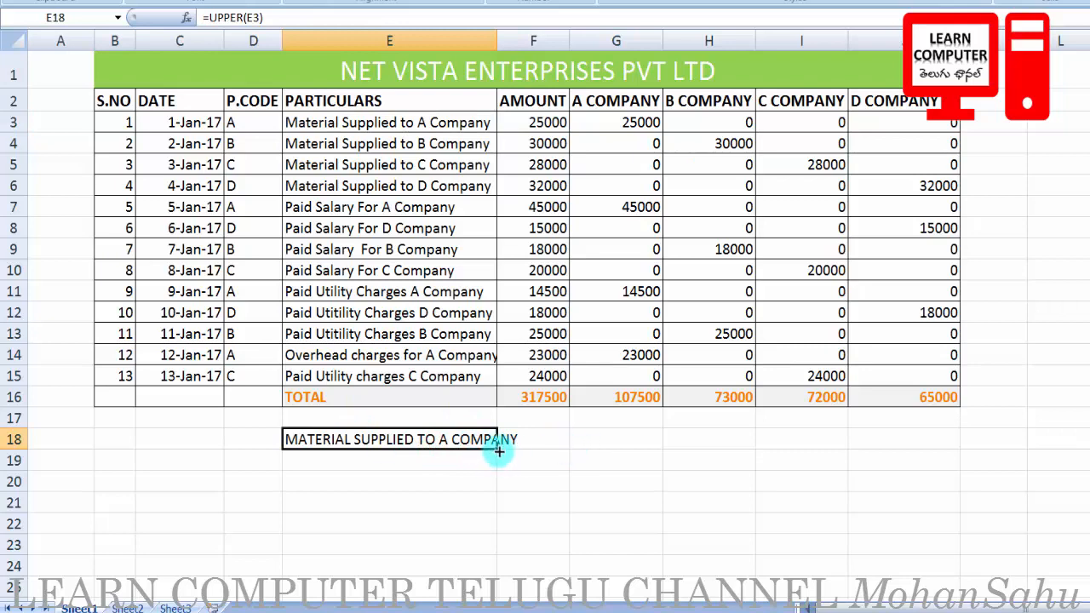
left_click_drag(500, 450, 516, 588)
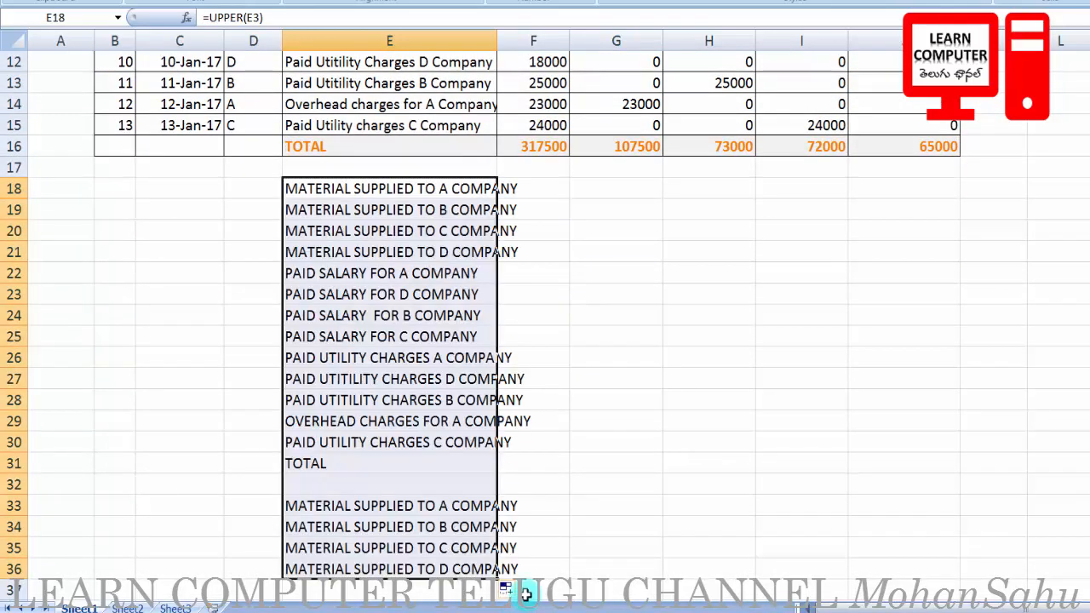
Clear the surplus formula results from E31:E36, below the last particulars entry.
left_click(358, 481)
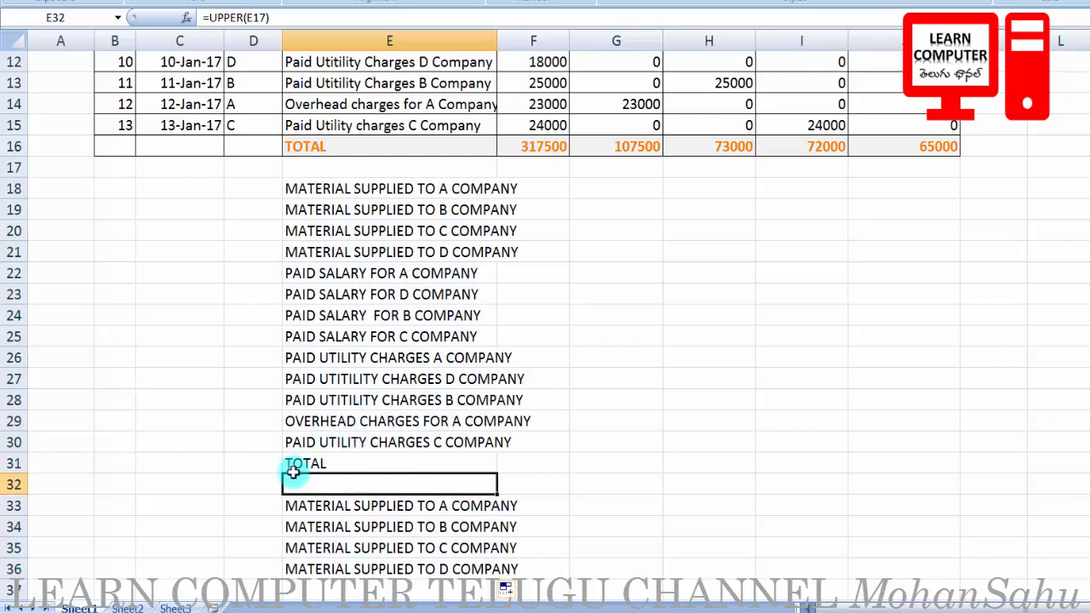
left_click_drag(294, 463, 315, 574)
key("Delete")
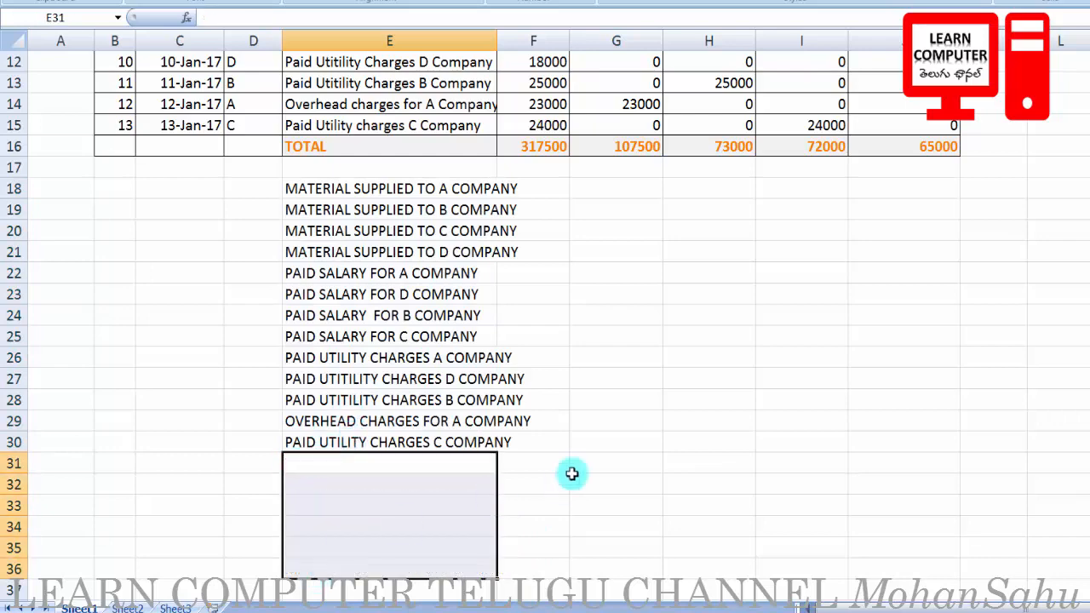
left_click(573, 479)
Select the uppercase particulars below the table from E18 downward and clear them.
scroll(511, 504, "up", 3)
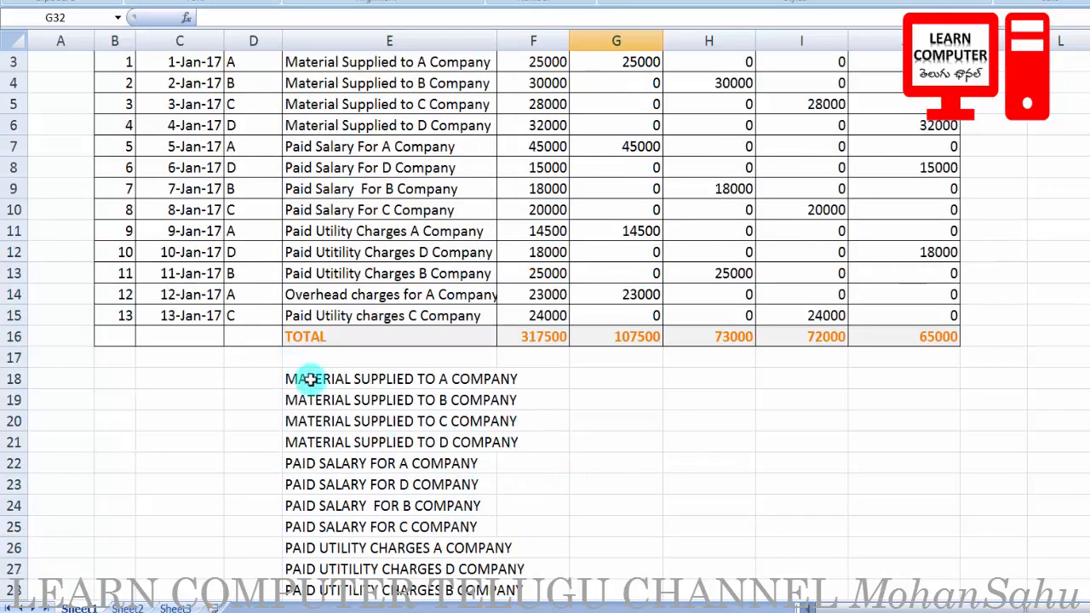
left_click_drag(307, 381, 333, 554)
key("ctrl+c")
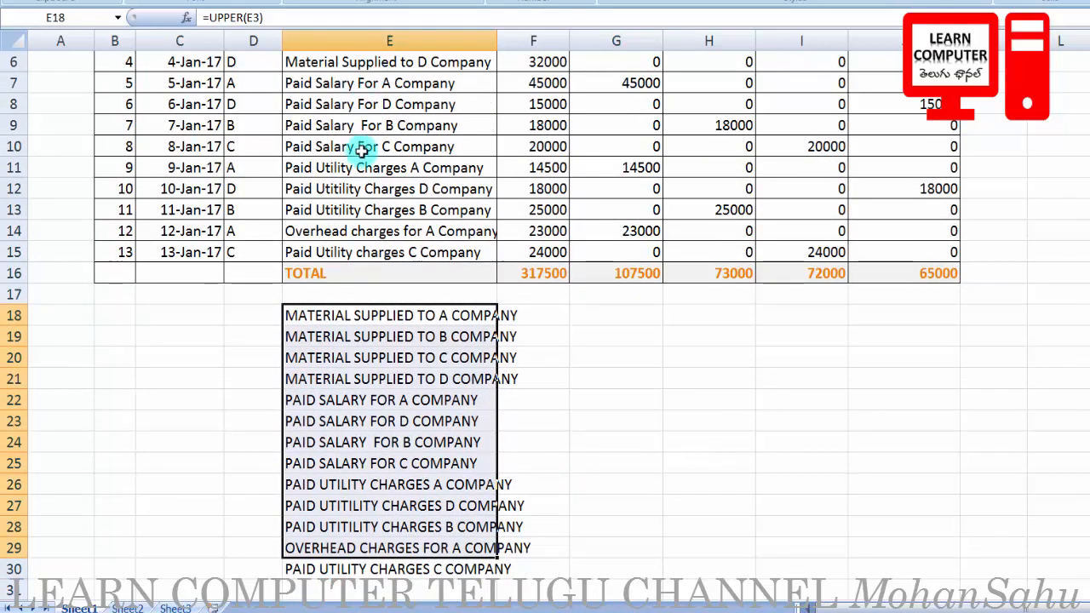
scroll(366, 149, "up", 2)
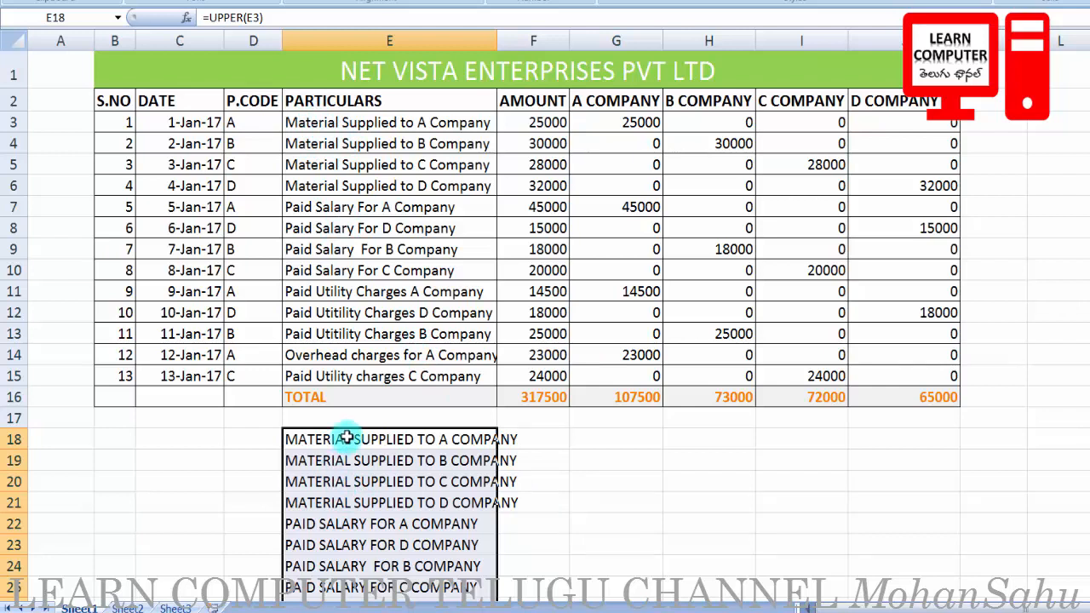
key("Delete")
Enter the formula =PROPER(E3) in cell E18 to convert the first particulars entry to proper case.
left_click(436, 451)
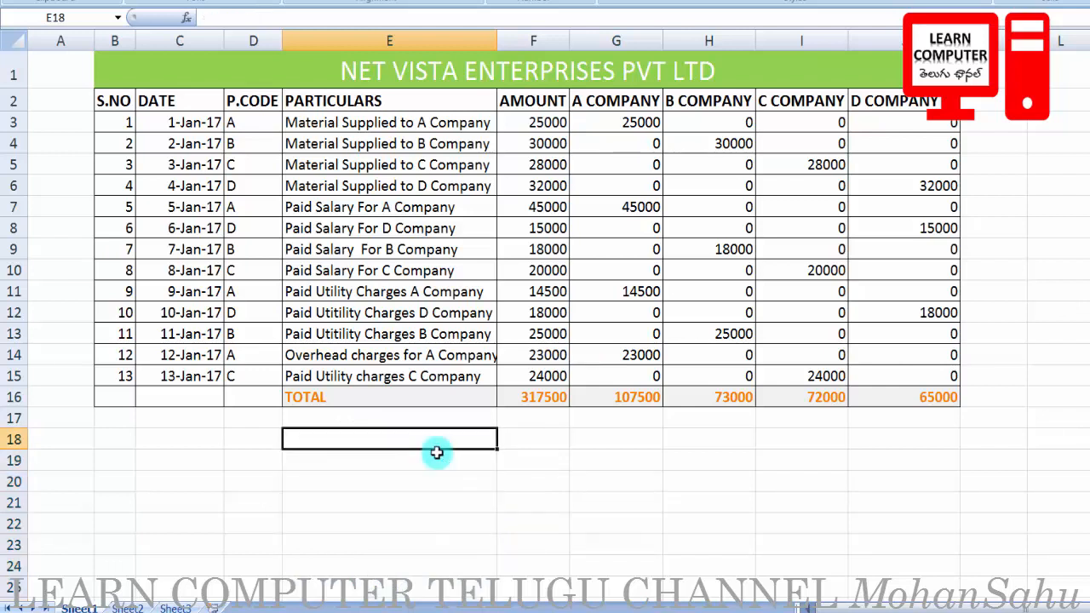
type("=PRP")
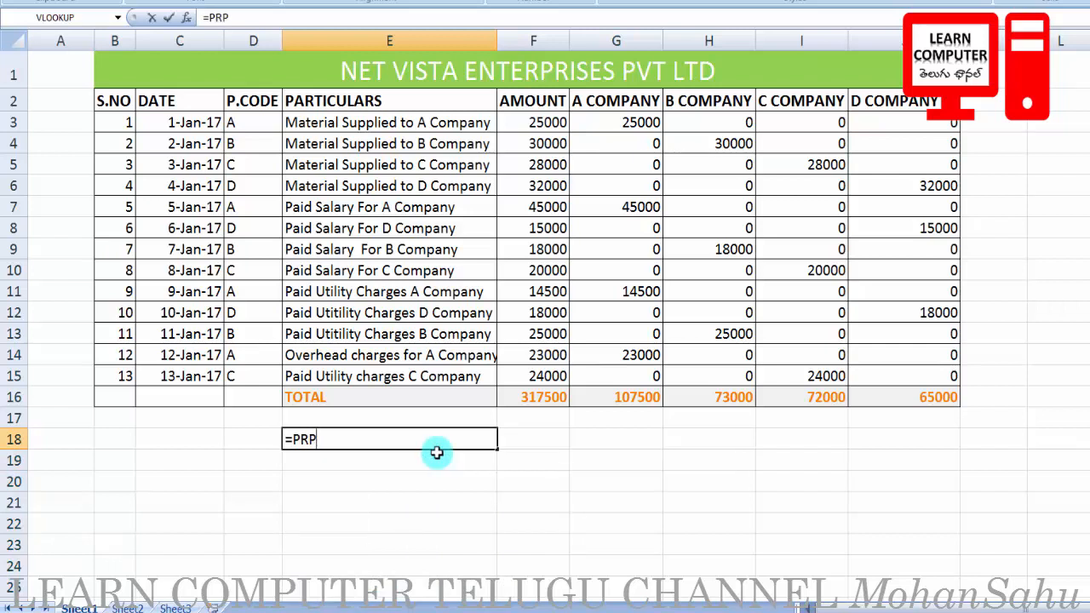
key("BackSpace")
type("OPER")
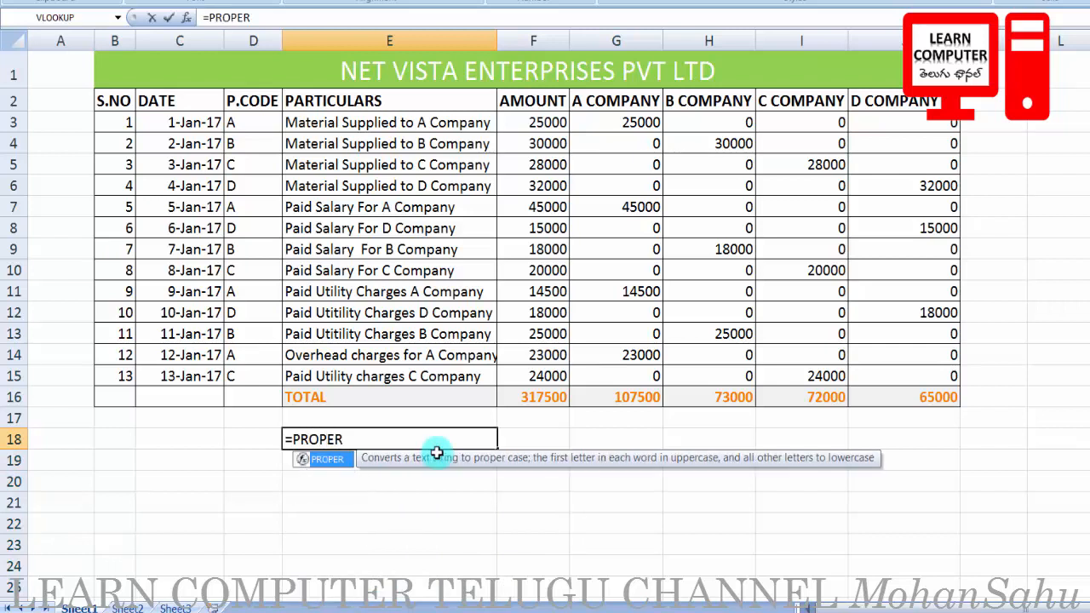
type("(")
left_click(315, 124)
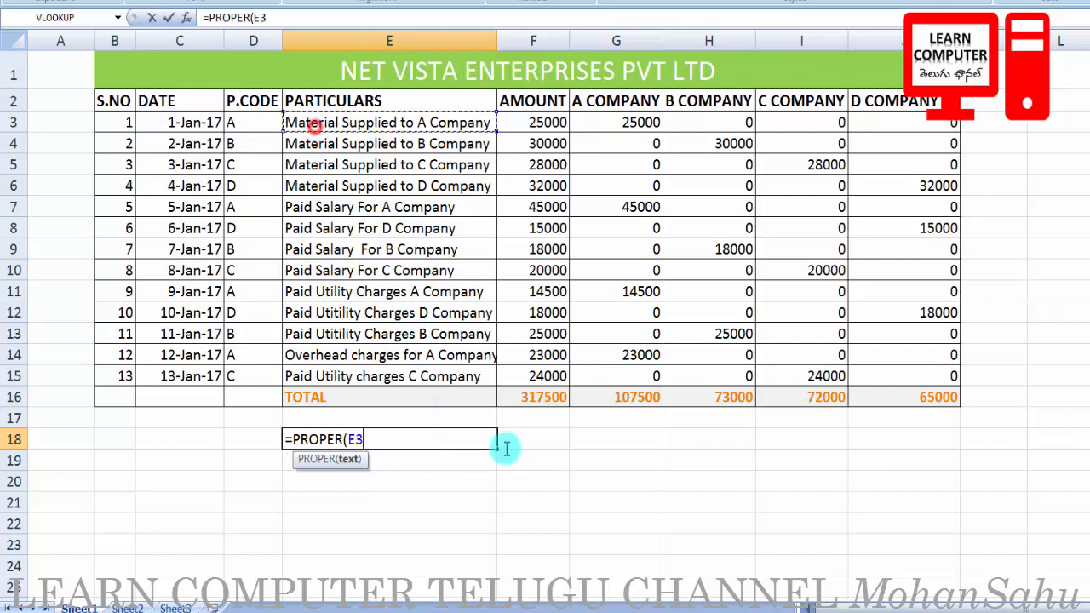
type(")")
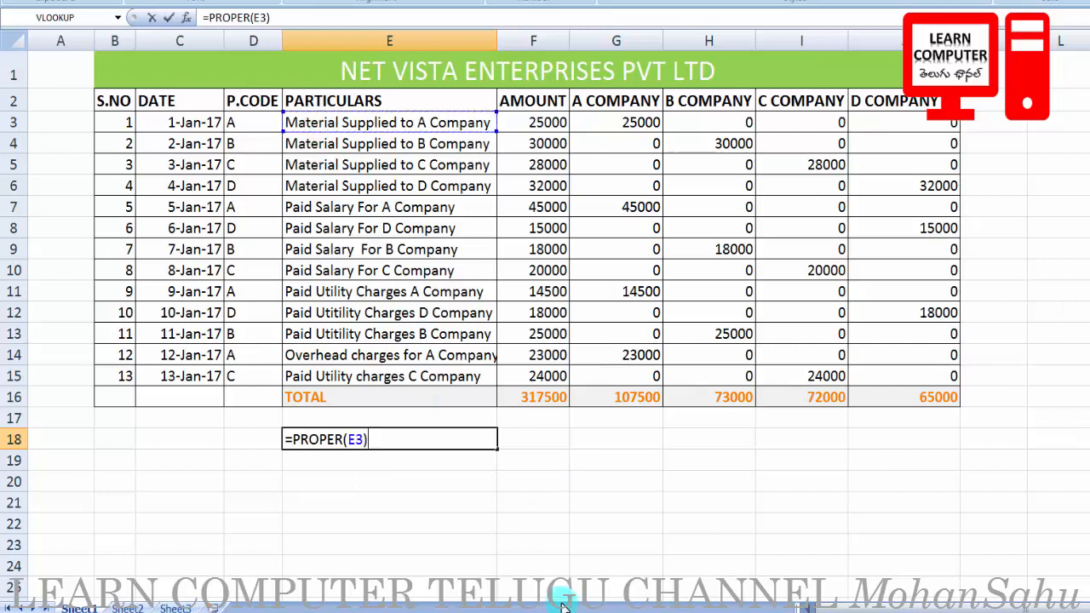
key("Return")
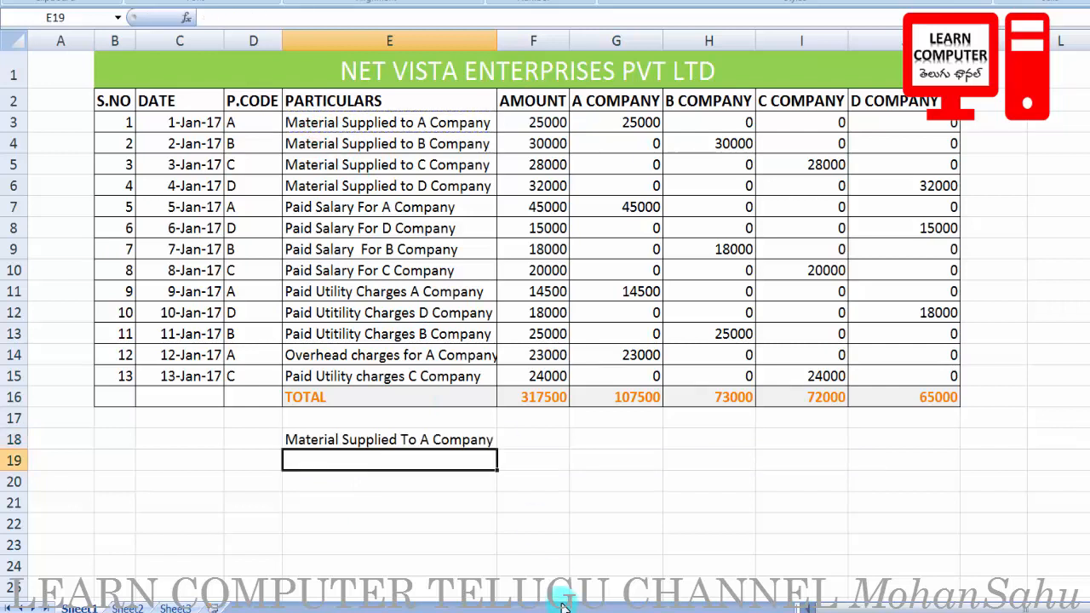
Check the PROPER formula's text in E18 and clear the cell.
left_click(286, 439)
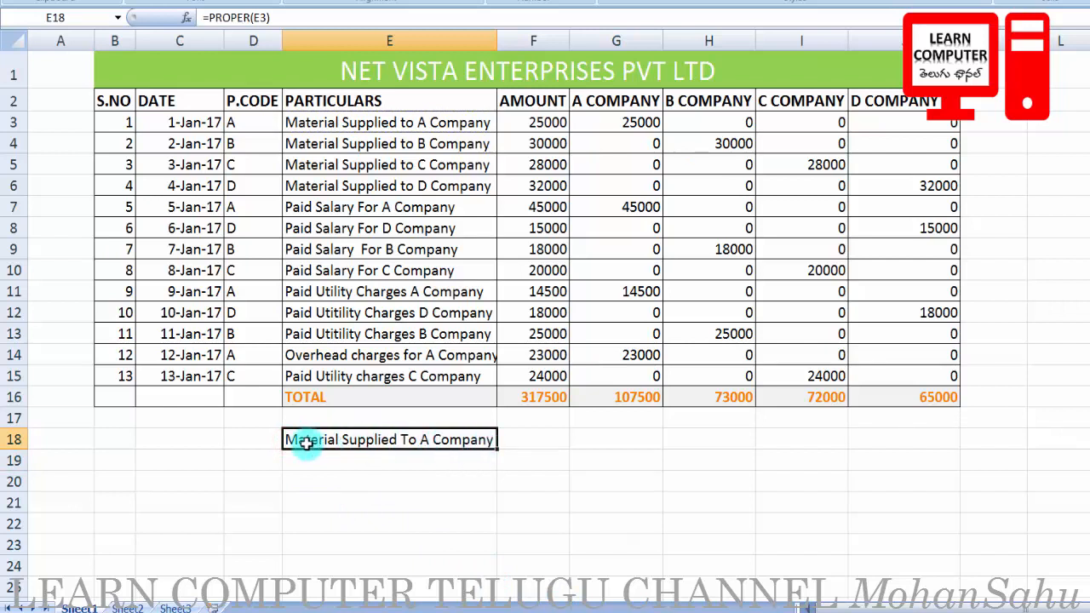
left_click(365, 460)
left_click(359, 435)
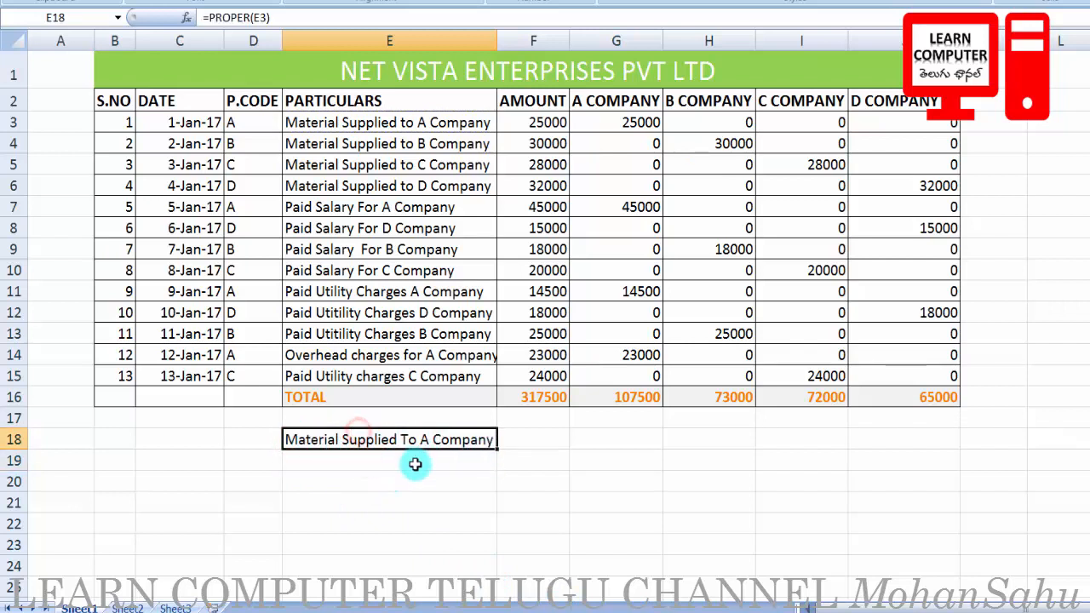
key("Delete")
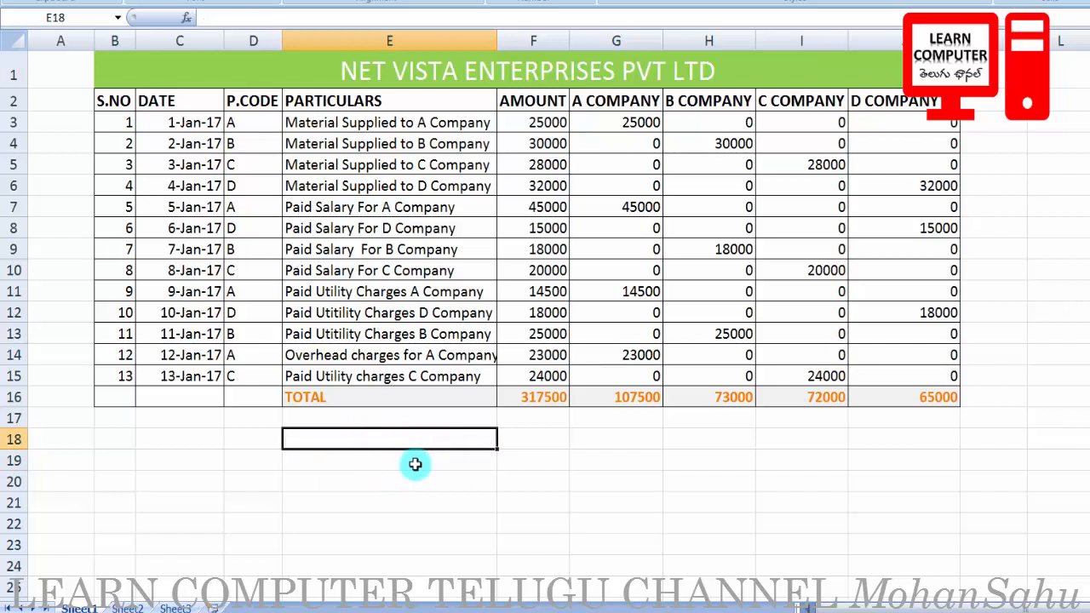